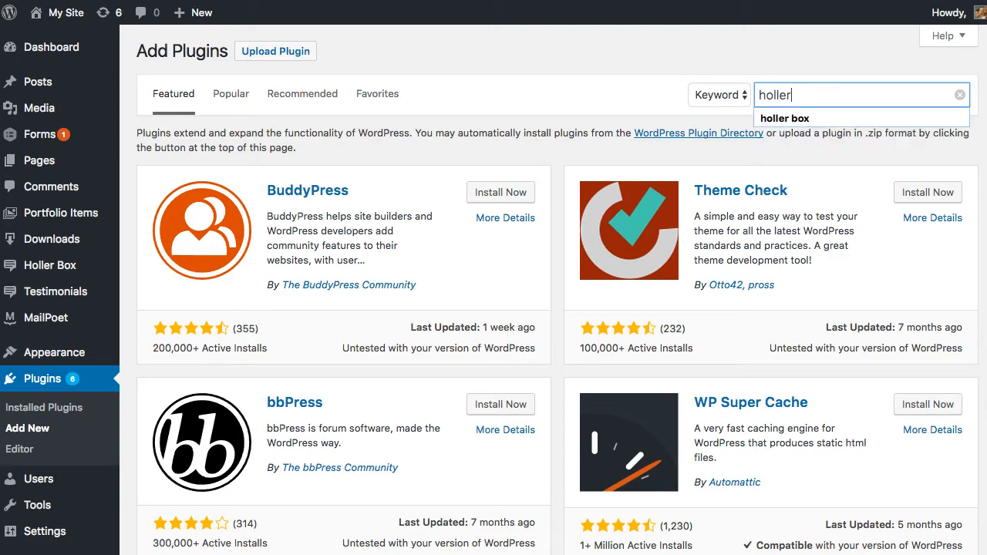
Search the plugin directory for "holler" and start a new box in Holler Box.
key(BackSpace)
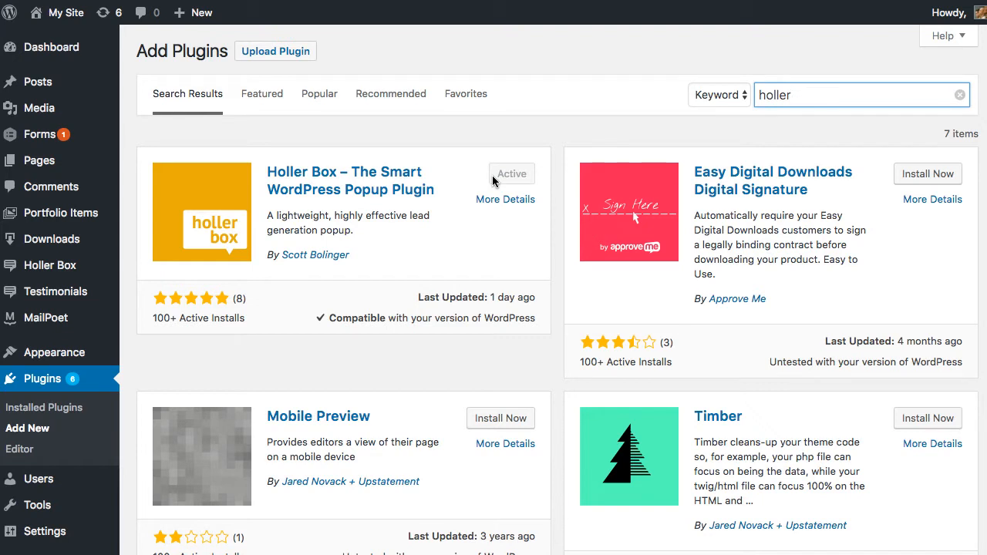
mouse_move(62, 266)
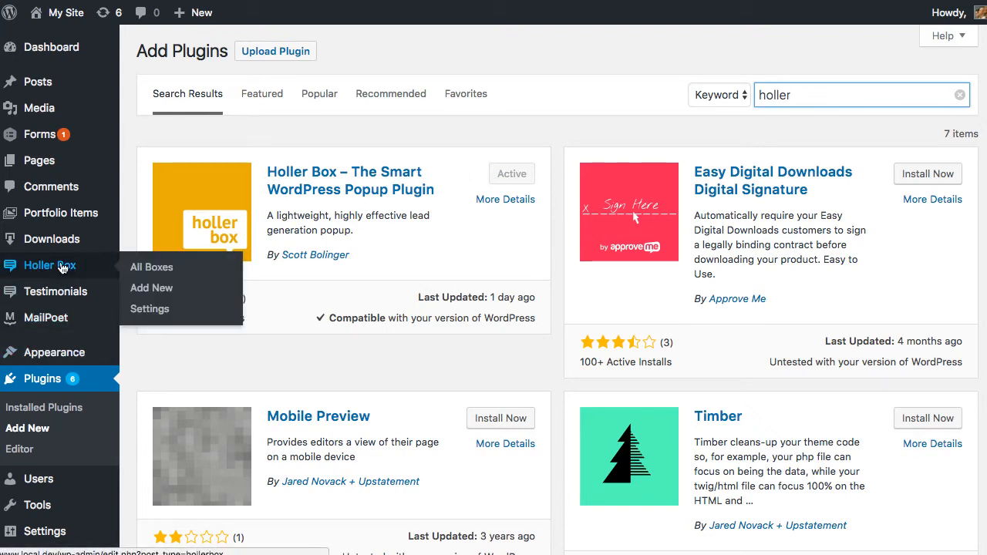
click(39, 270)
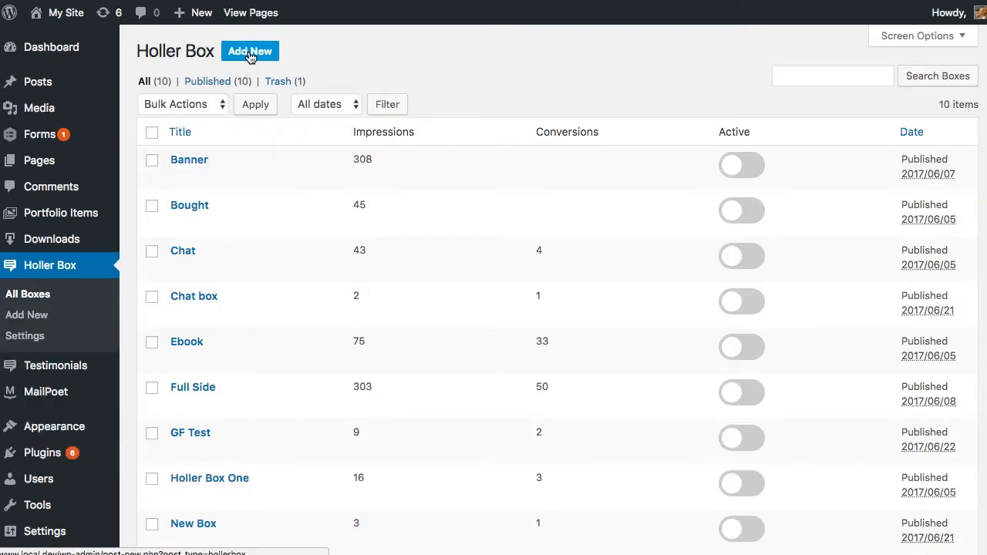
click(249, 51)
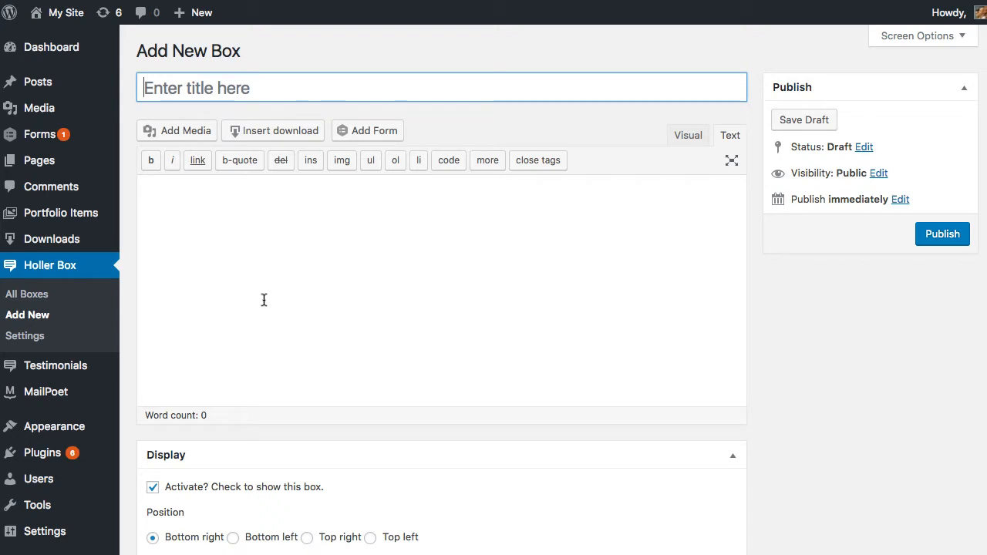
Title the box "Webinar" and enter the message "Hey, I'm having a webinar soon, click this link to register.".
text(Webinar)
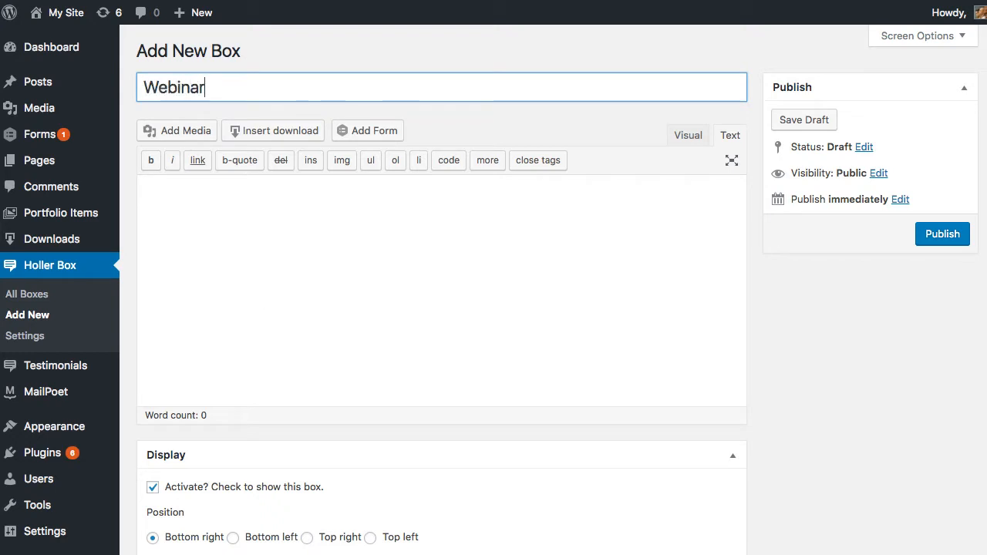
key(Tab)
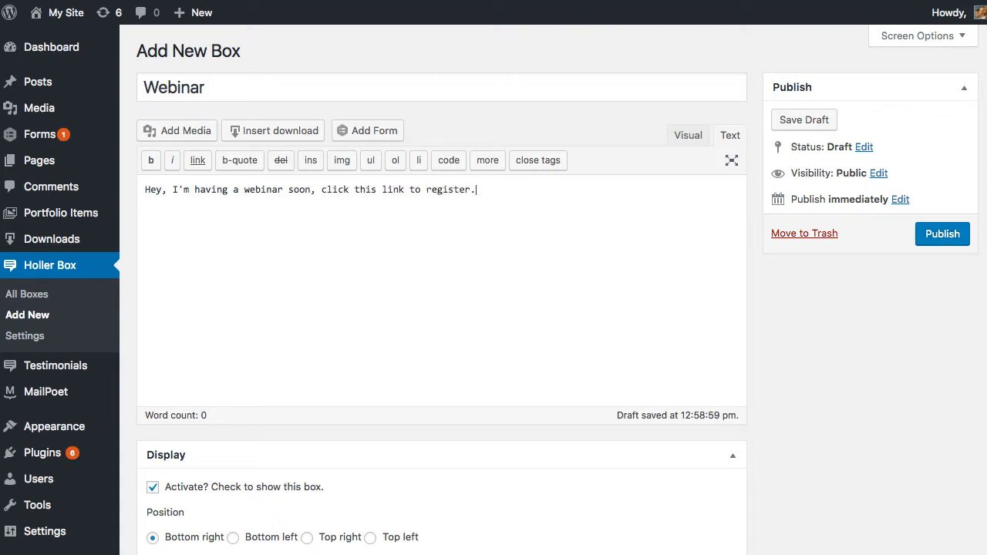
drag(322, 190, 487, 191)
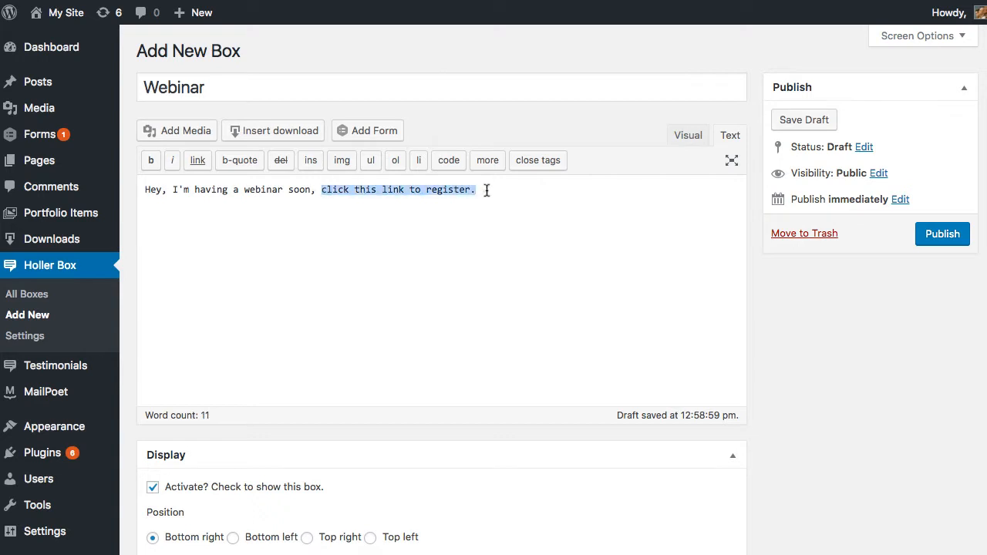
click(198, 160)
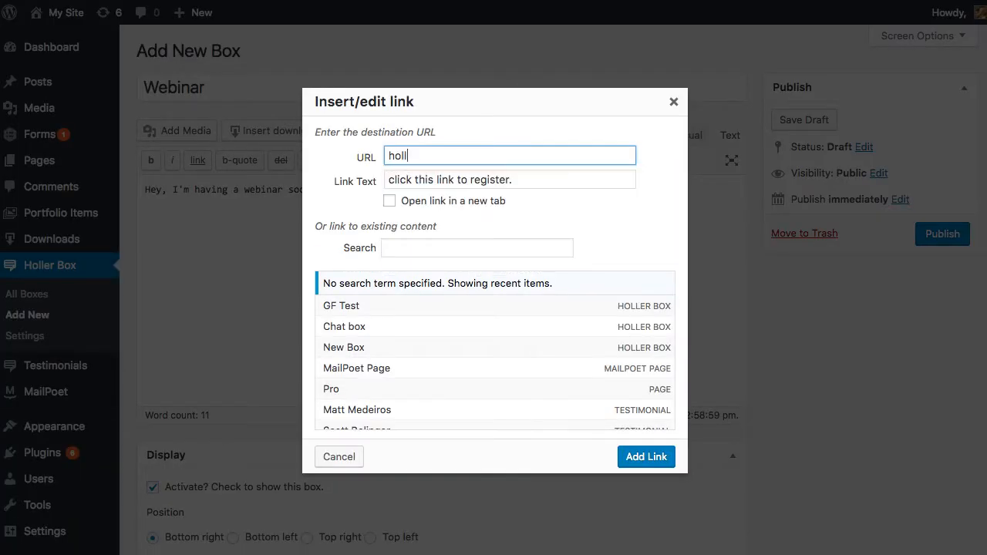
text(holler)
key(super+a)
text(ht)
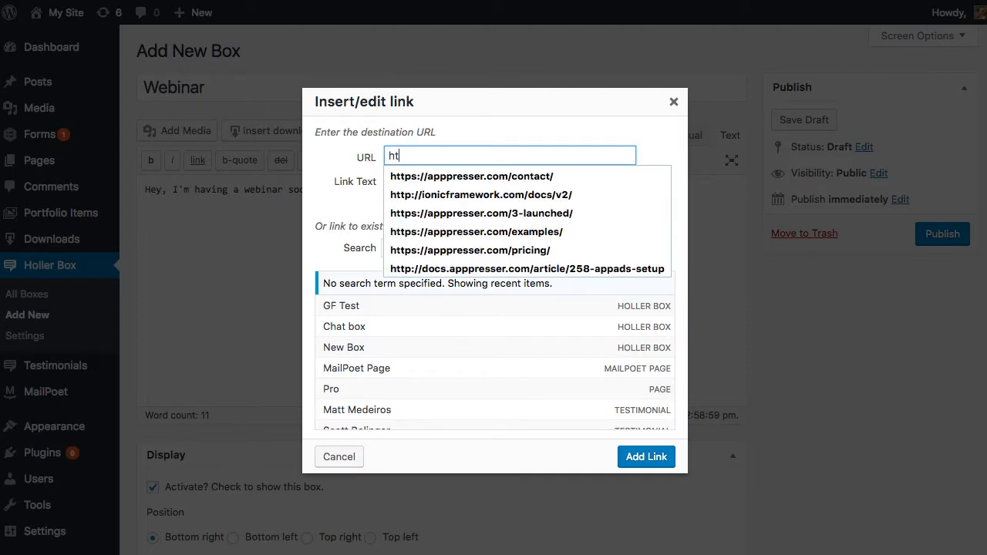
text(tps://ho)
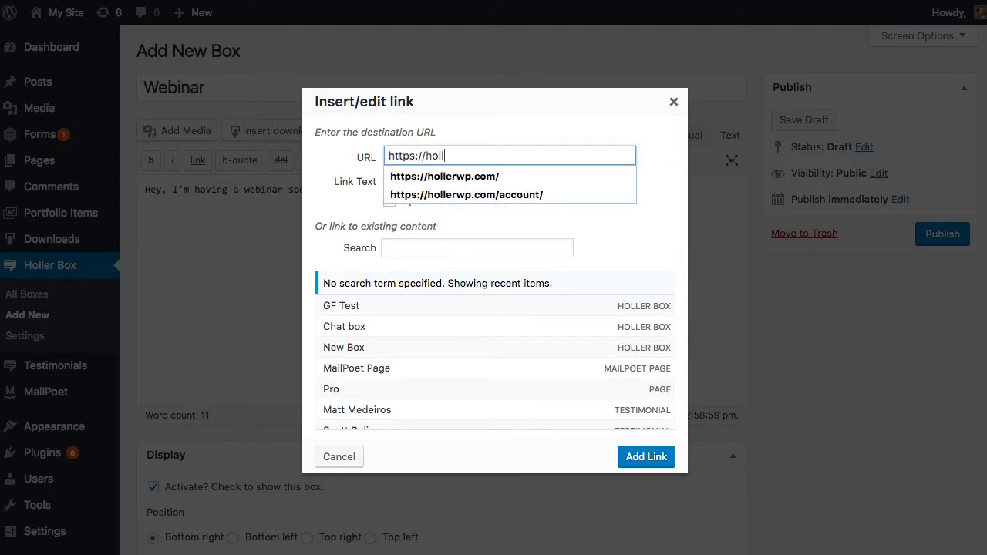
text(ll)
key(Down)
key(Tab)
click(438, 200)
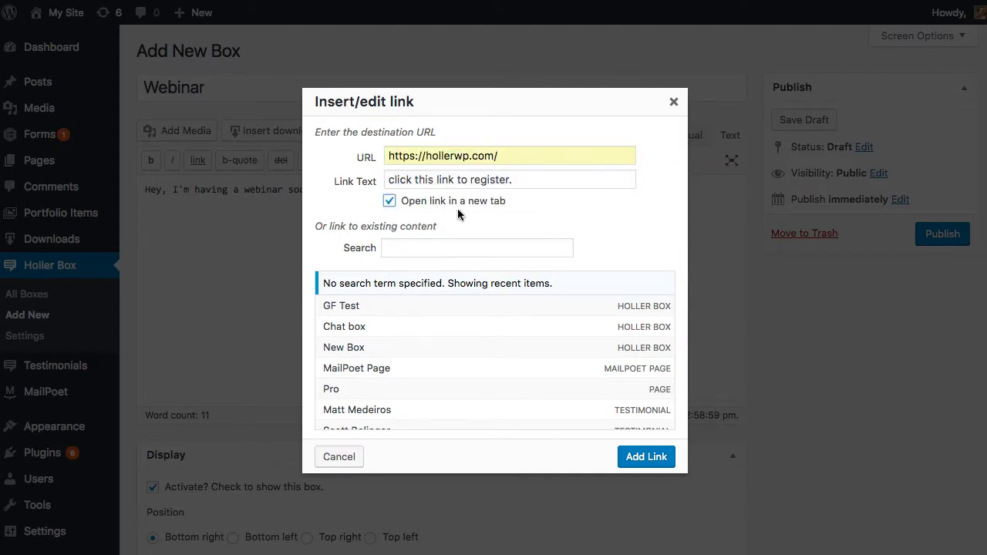
click(645, 458)
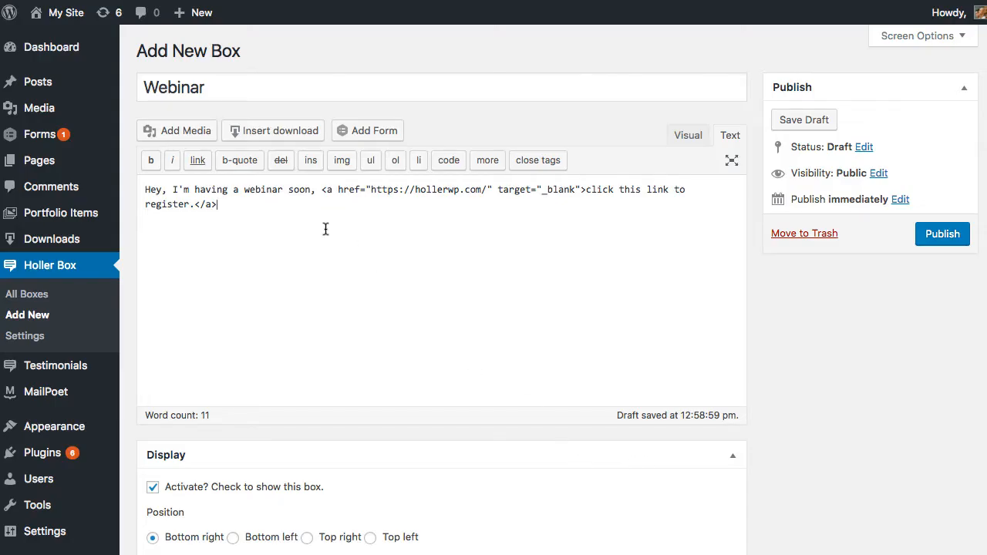
Publish the Webinar box and open the site's front end in a new tab.
click(947, 240)
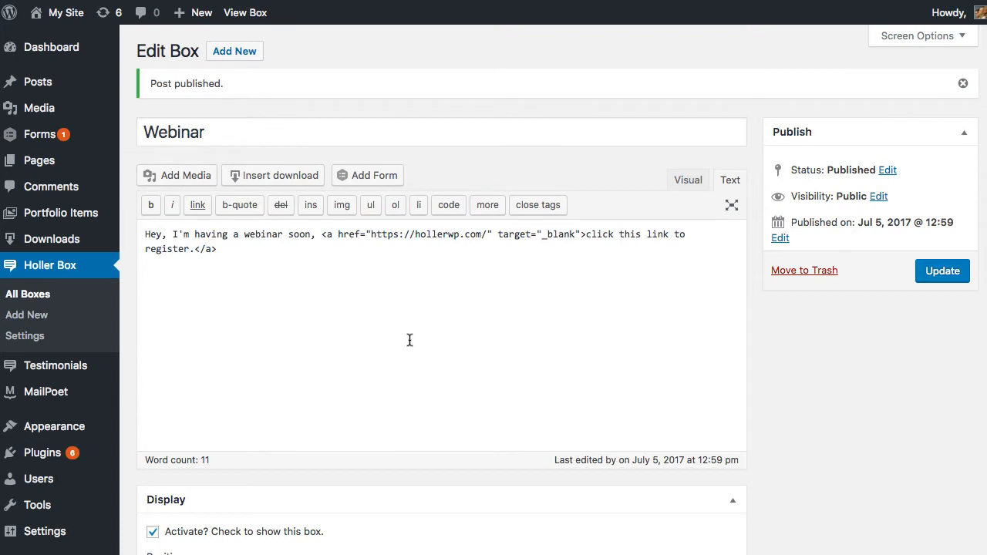
mouse_move(65, 13)
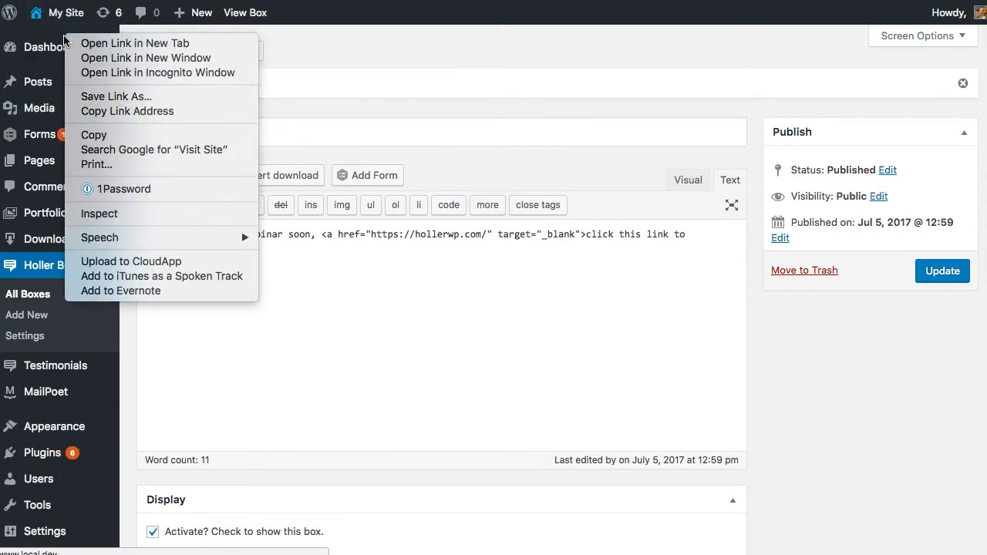
right_click(66, 36)
click(91, 46)
key(ctrl+Tab)
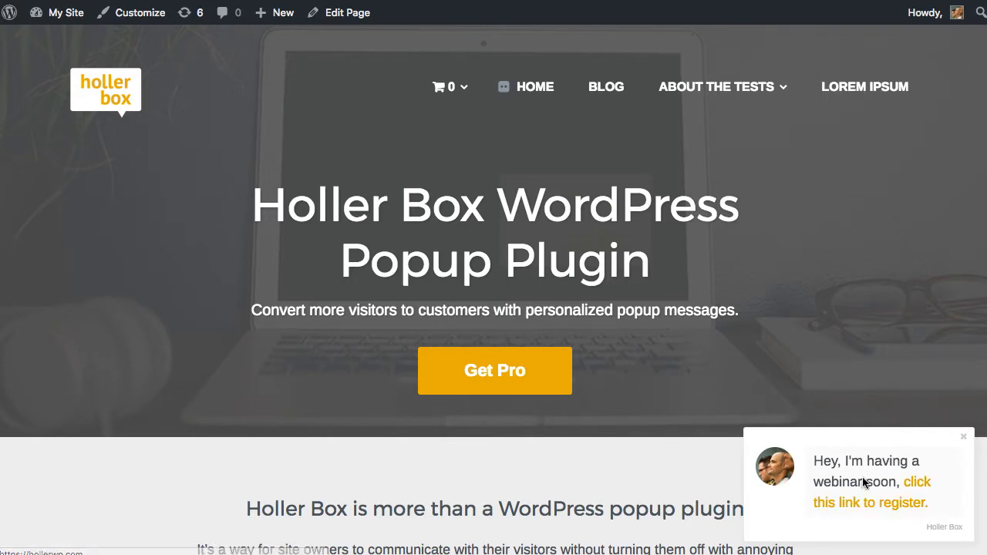
Hide and reopen the webinar popup on the home page, and check it on the Blog page.
click(963, 436)
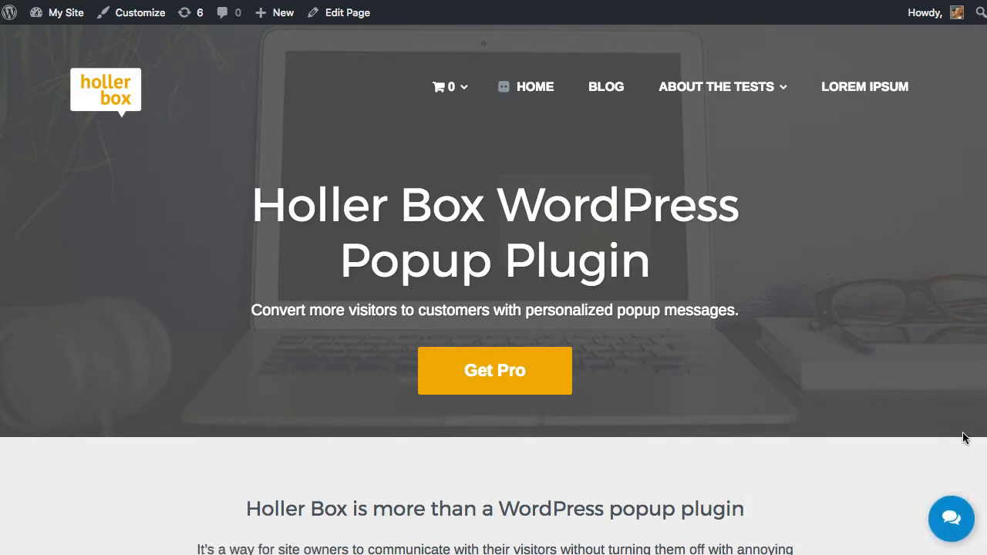
click(951, 514)
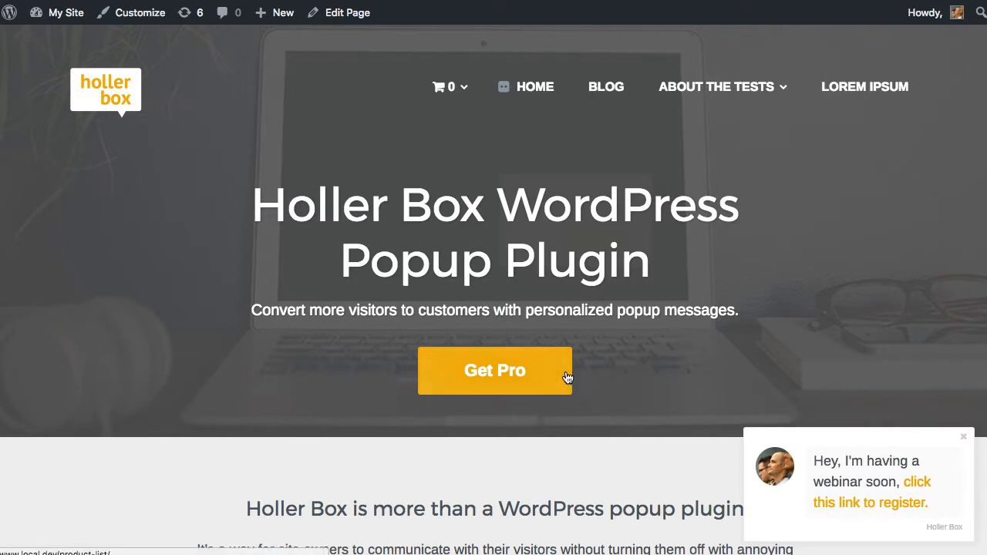
click(606, 88)
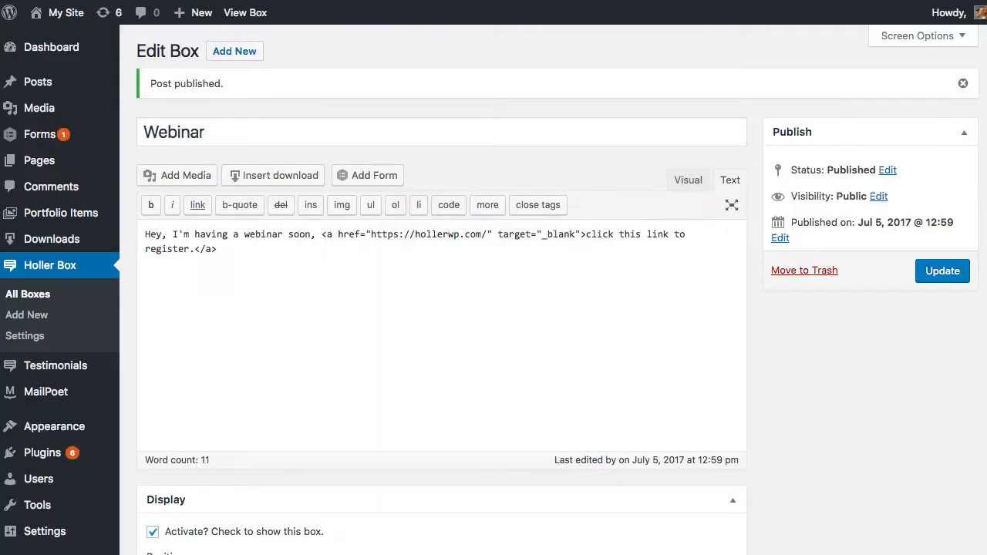
Try the Bottom left position for the box and return it to Bottom right.
scroll(351, 364, down, 5)
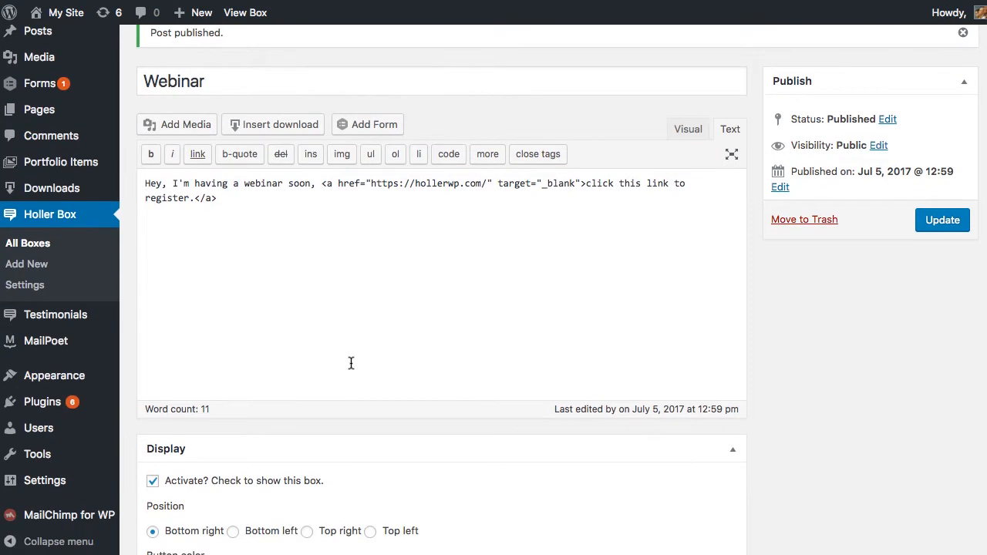
scroll(351, 364, down, 5)
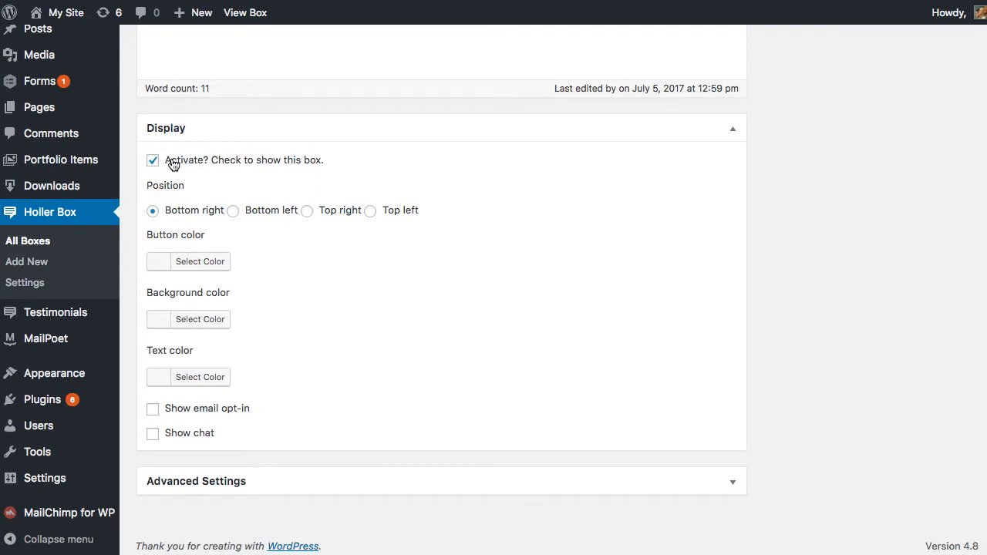
click(234, 211)
click(153, 212)
Expand the box's advanced settings and restrict its display to the Lorem Ipsum page.
click(217, 482)
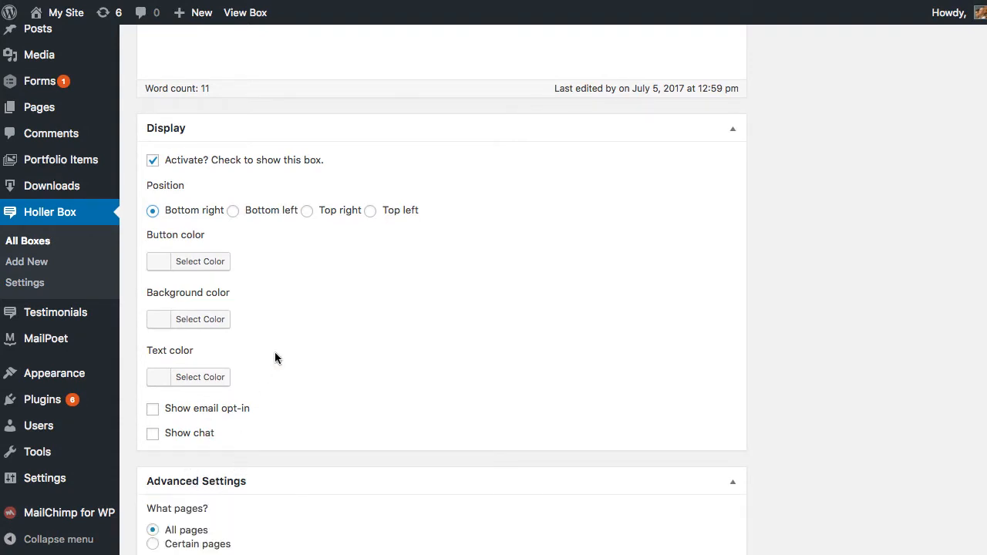
scroll(275, 358, down, 1)
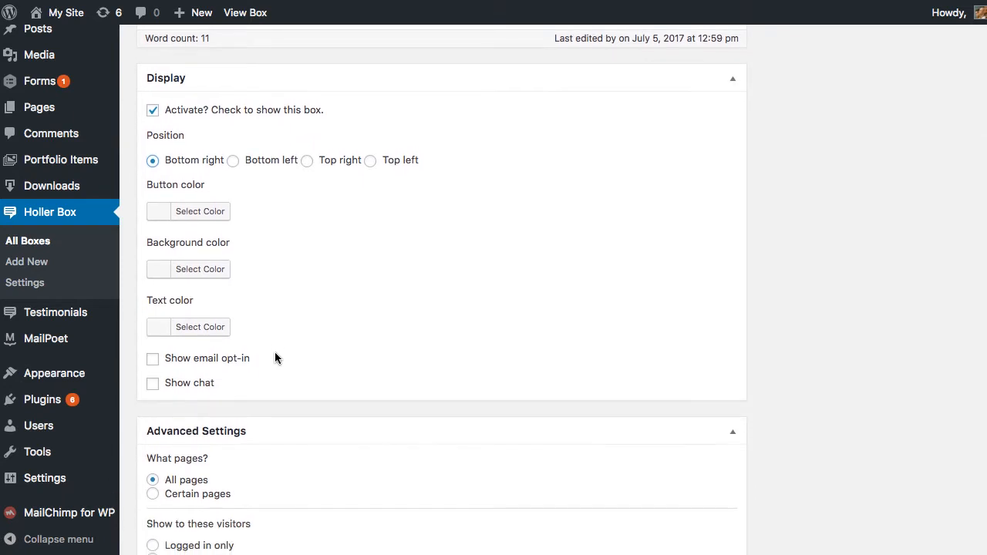
scroll(275, 358, down, 5)
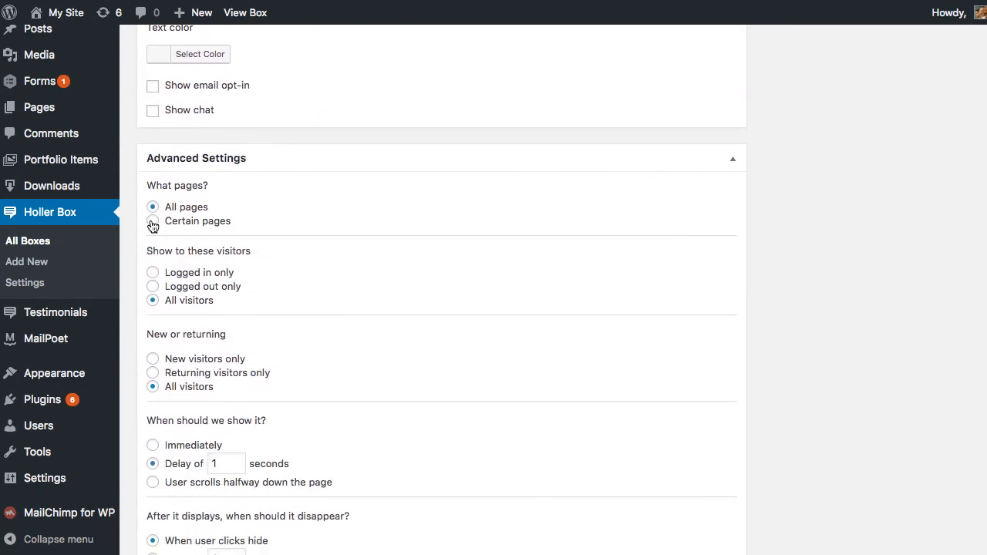
click(152, 222)
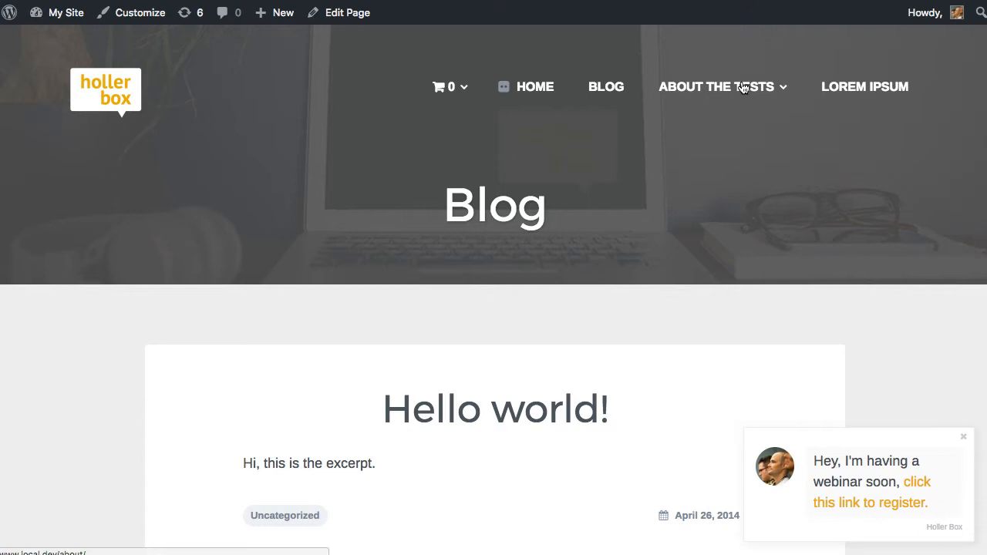
mouse_move(734, 91)
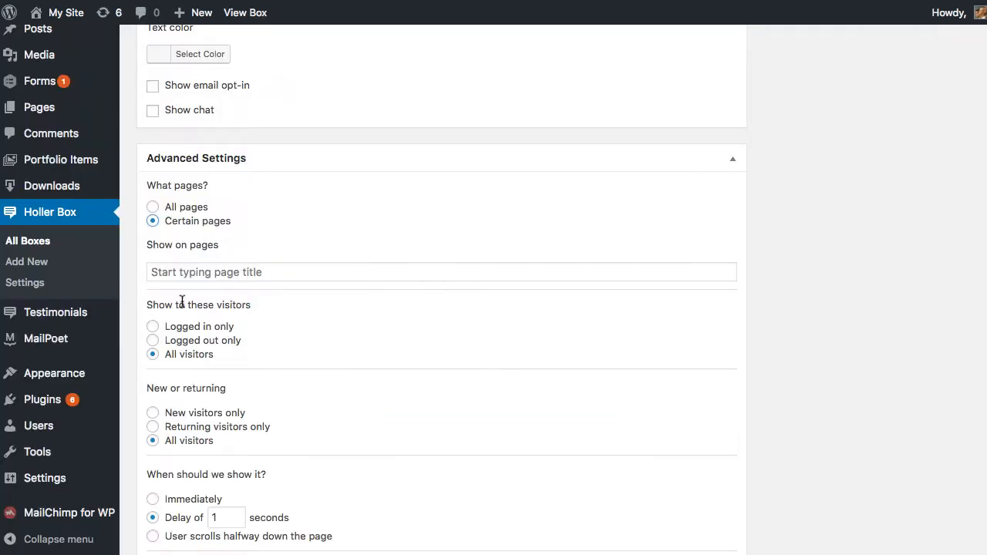
click(179, 272)
text(lore)
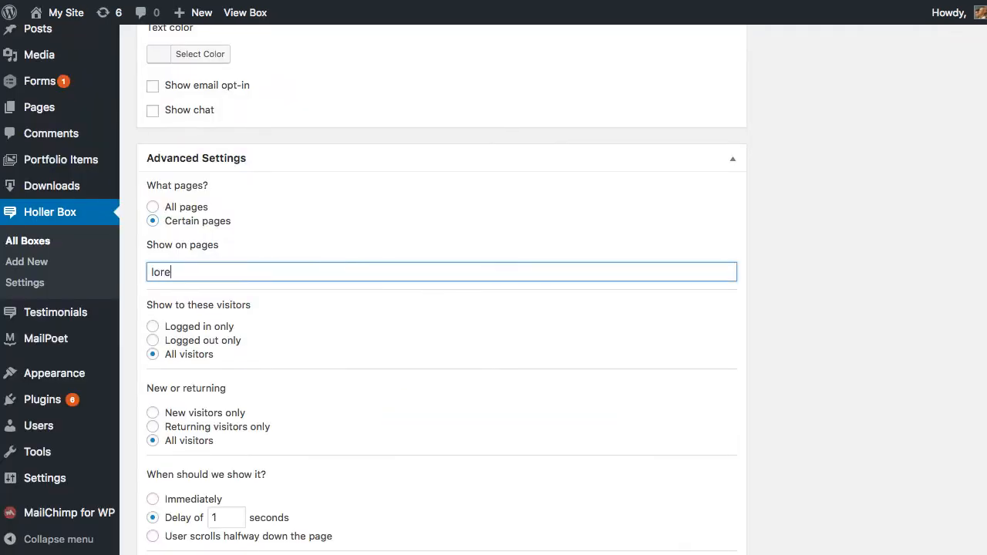
text(m)
key(Down)
key(Return)
Set the box to show when the user scrolls halfway down the page.
scroll(132, 337, down, 3)
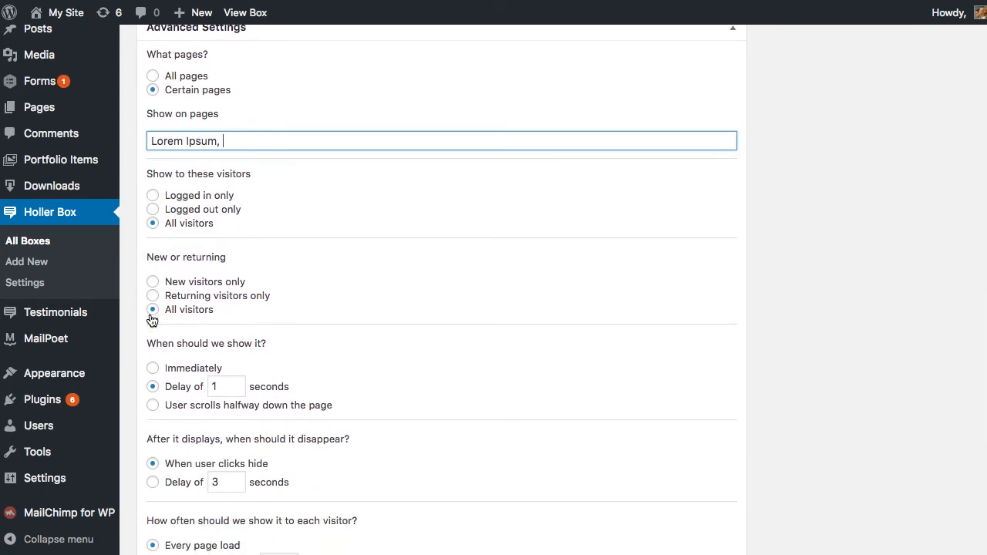
scroll(152, 321, down, 1)
scroll(151, 341, down, 4)
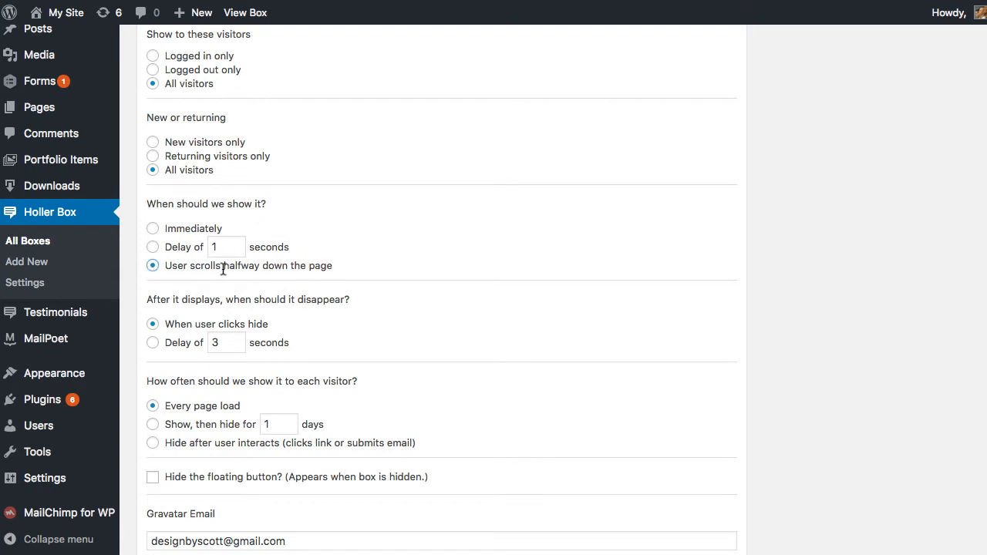
scroll(168, 349, down, 3)
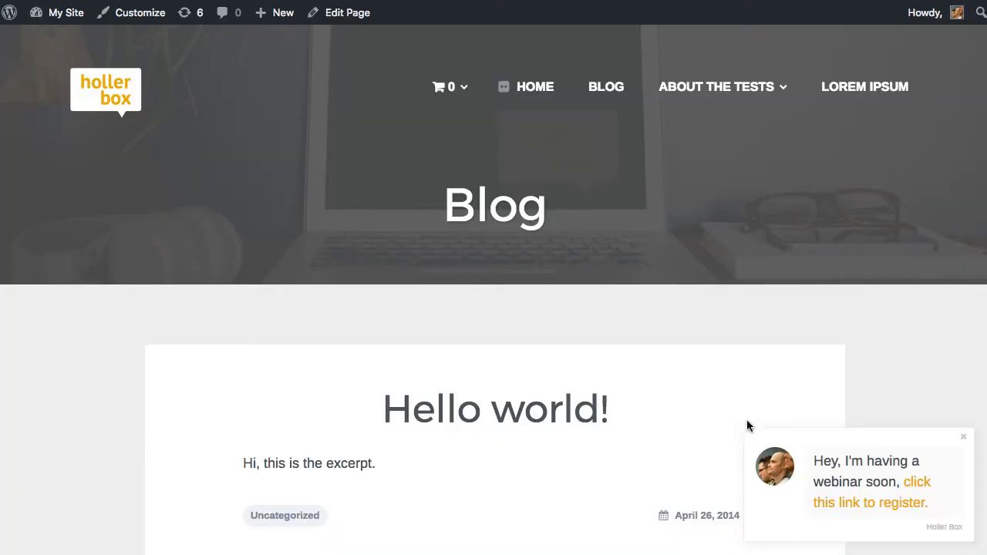
Hide the popup on the Blog page and bring it back with its floating button.
click(963, 437)
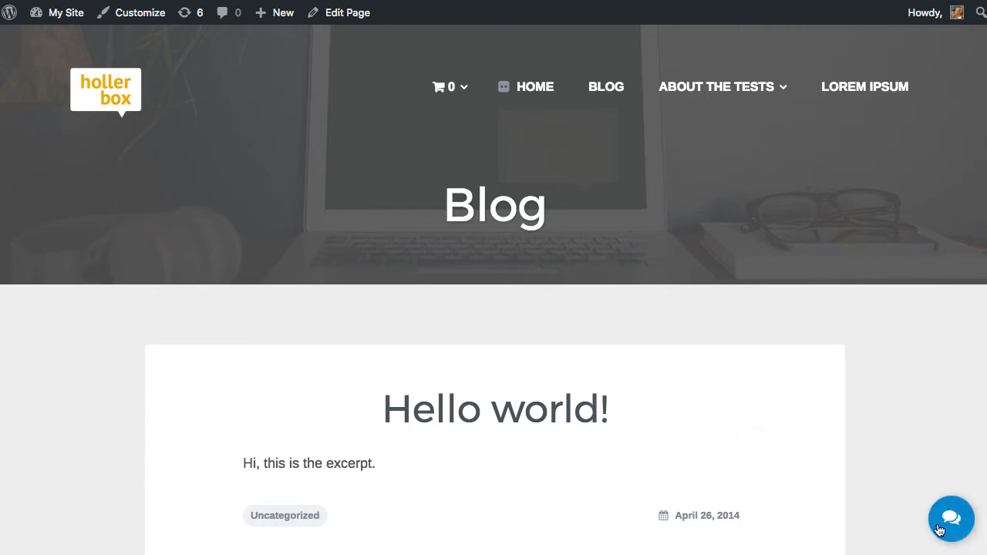
click(949, 518)
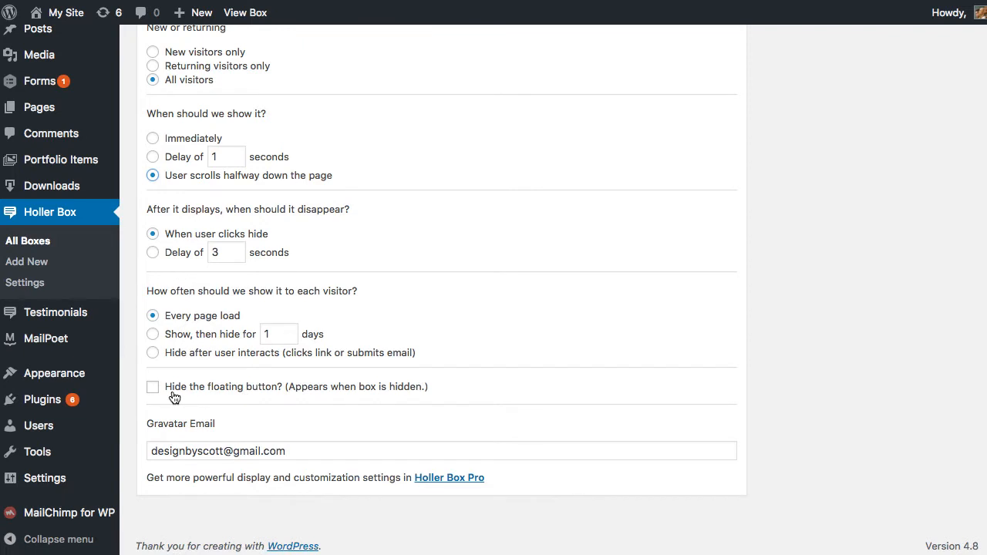
Clear the Gravatar email from the box's advanced settings.
triple_click(295, 452)
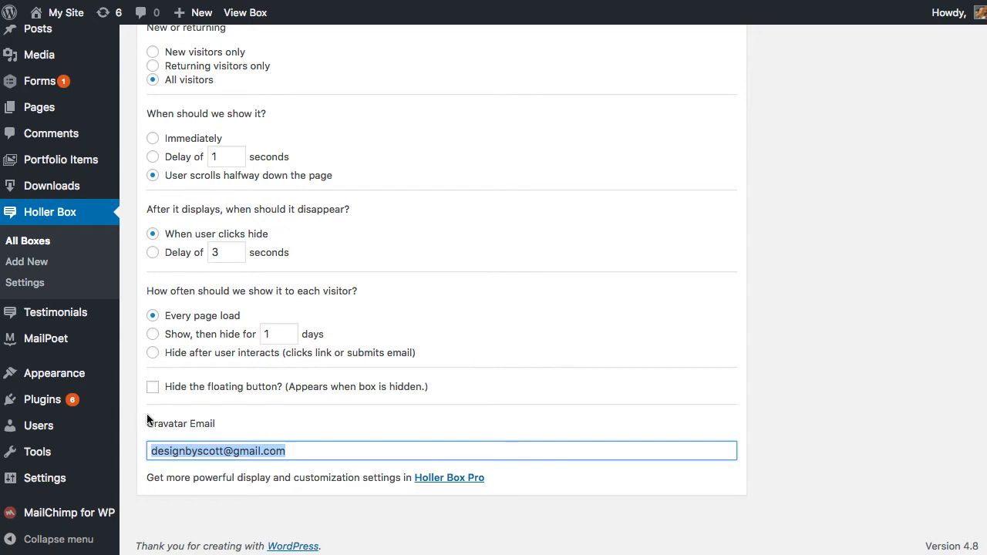
key(BackSpace)
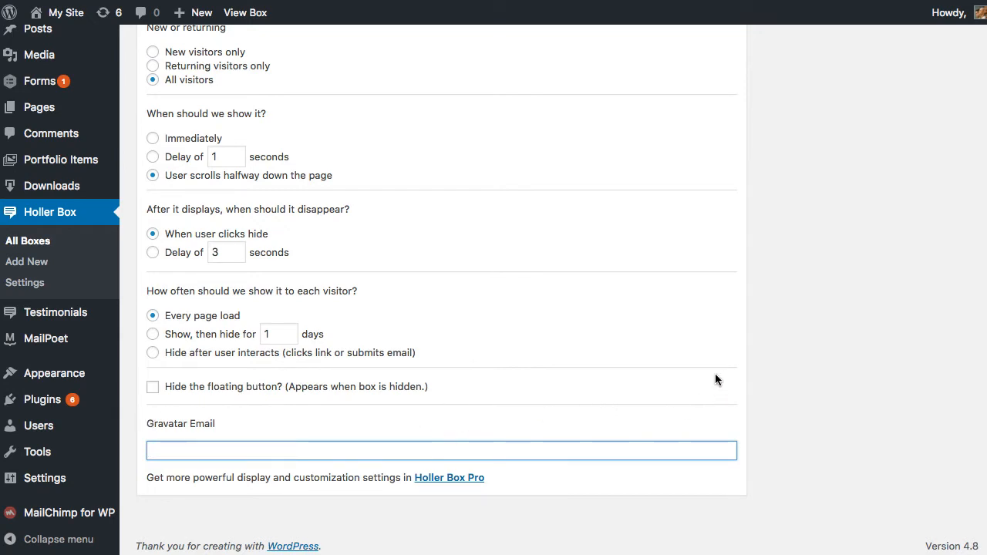
key(Return)
scroll(768, 368, down, 10)
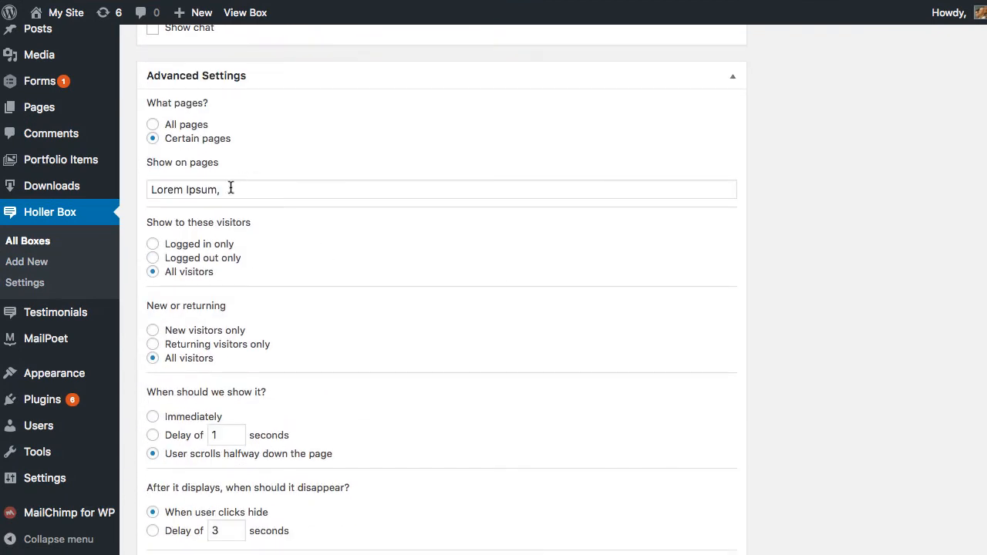
scroll(430, 344, down, 5)
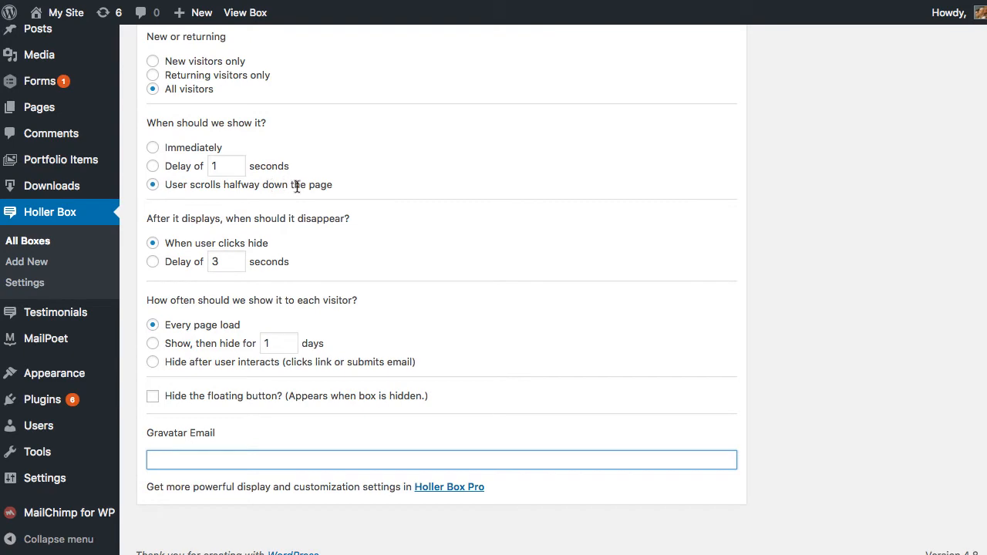
Update the published Webinar box to save its changed display and advanced settings.
scroll(733, 445, up, 20)
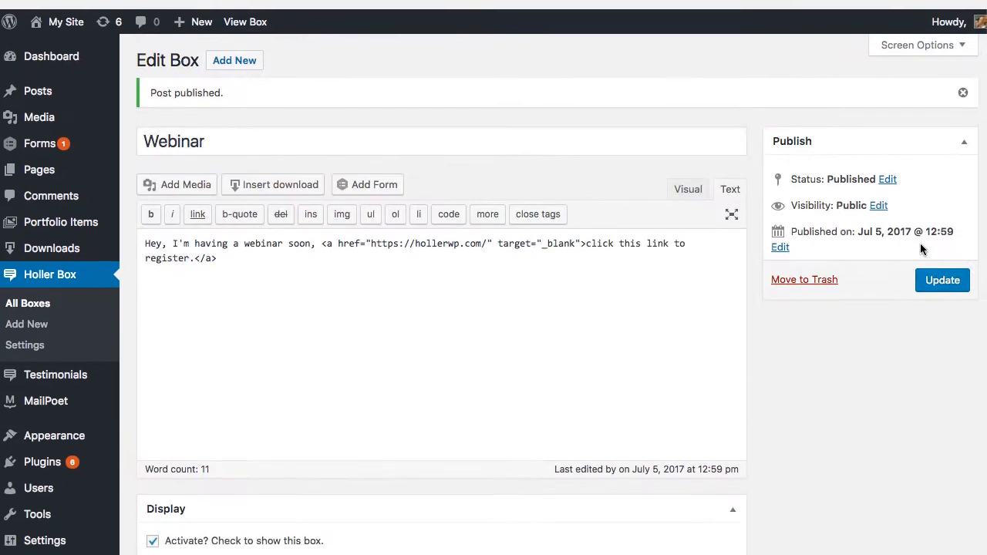
click(941, 271)
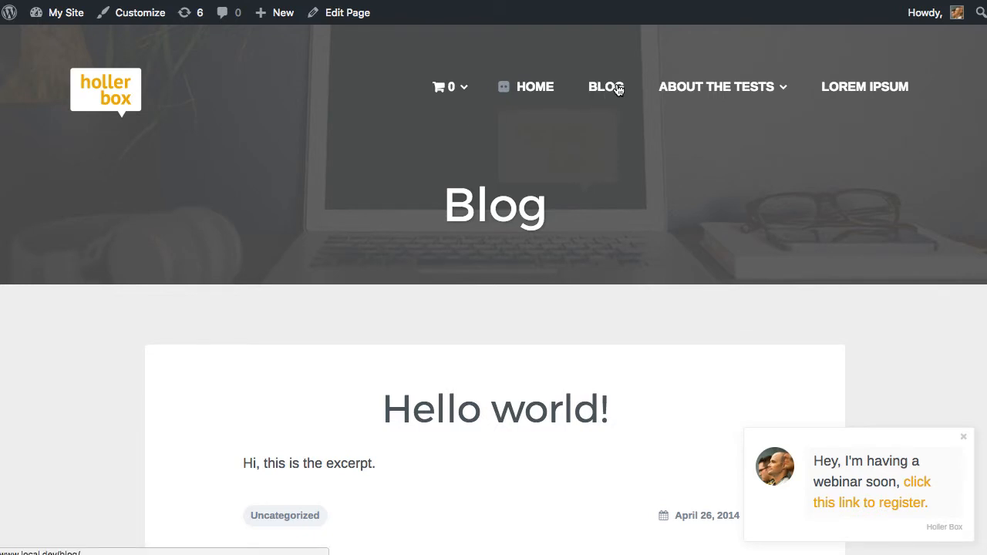
Check the live site for the popup, first on the Blog page and then past the halfway point of the Lorem Ipsum page.
click(617, 89)
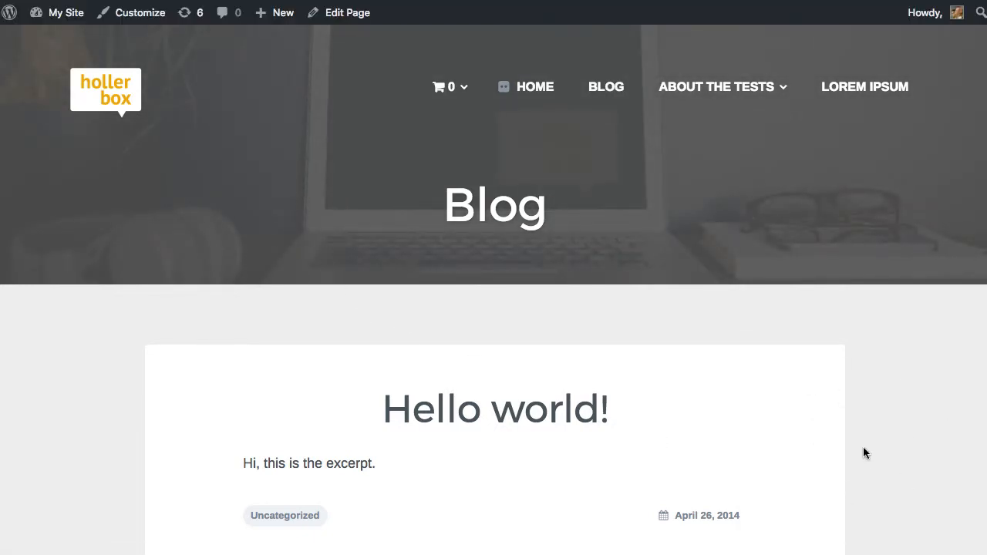
click(863, 92)
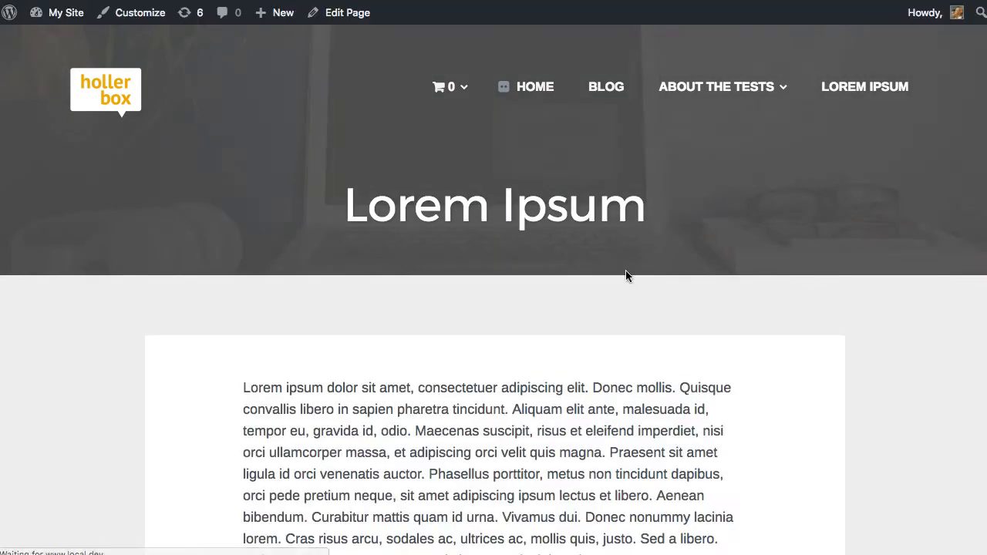
scroll(363, 291, down, 2)
scroll(364, 296, down, 15)
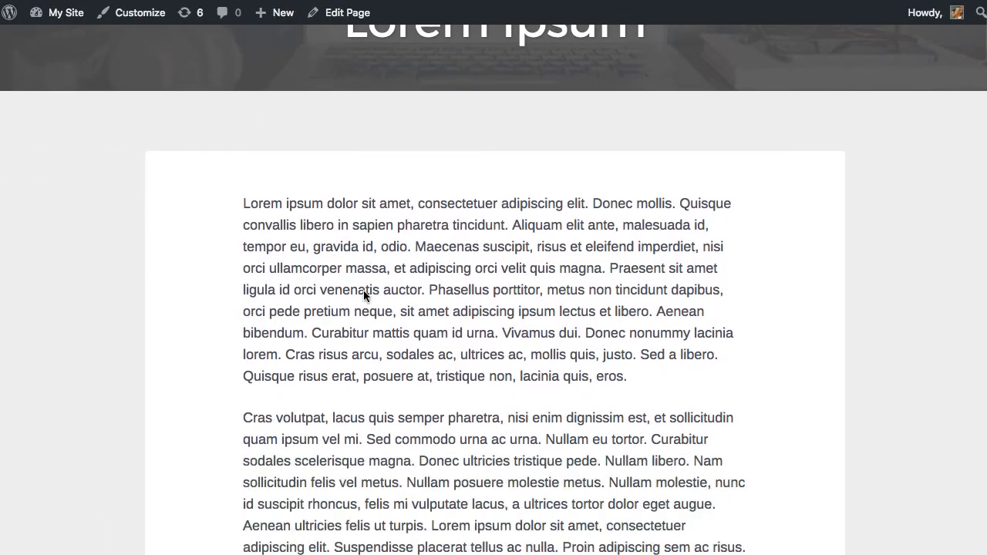
scroll(364, 296, down, 20)
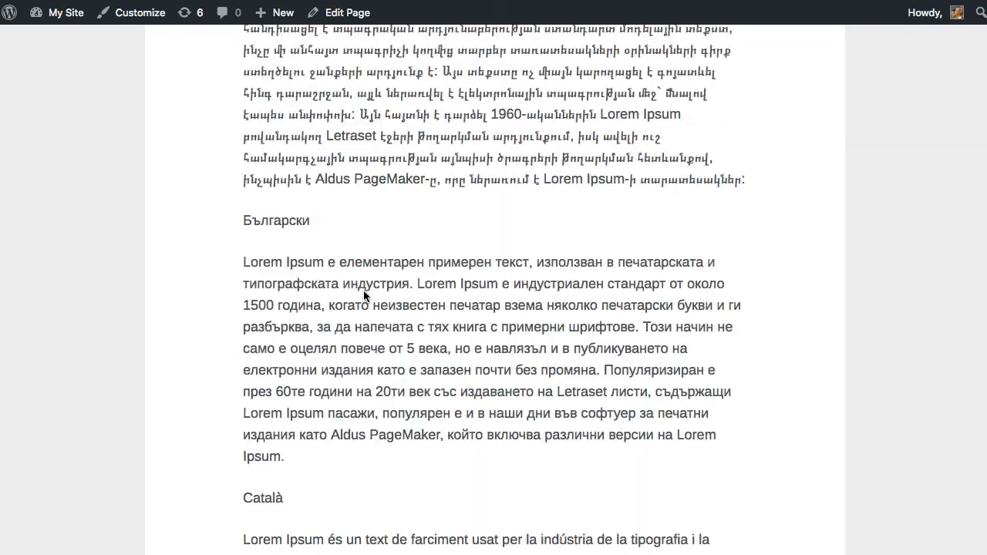
scroll(363, 295, down, 10)
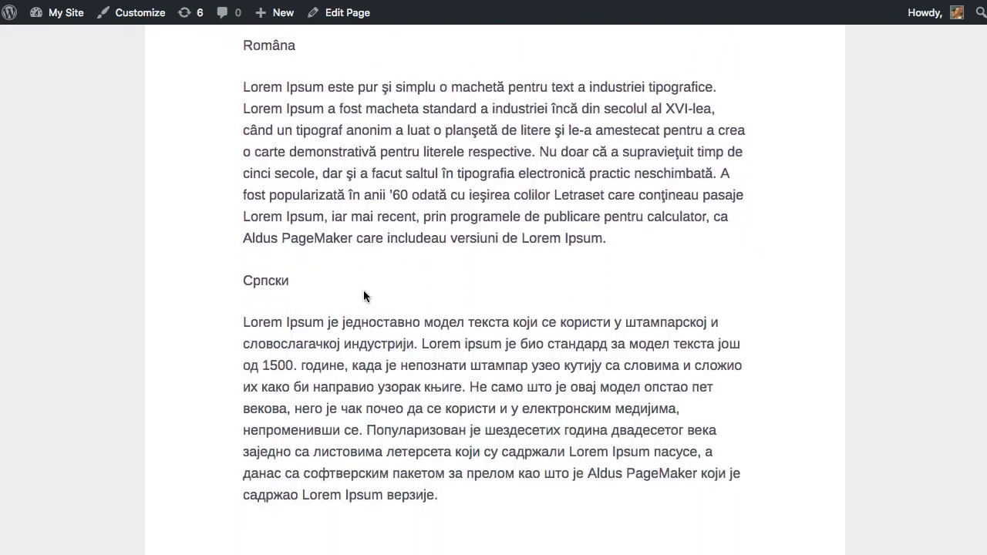
scroll(363, 293, up, 10)
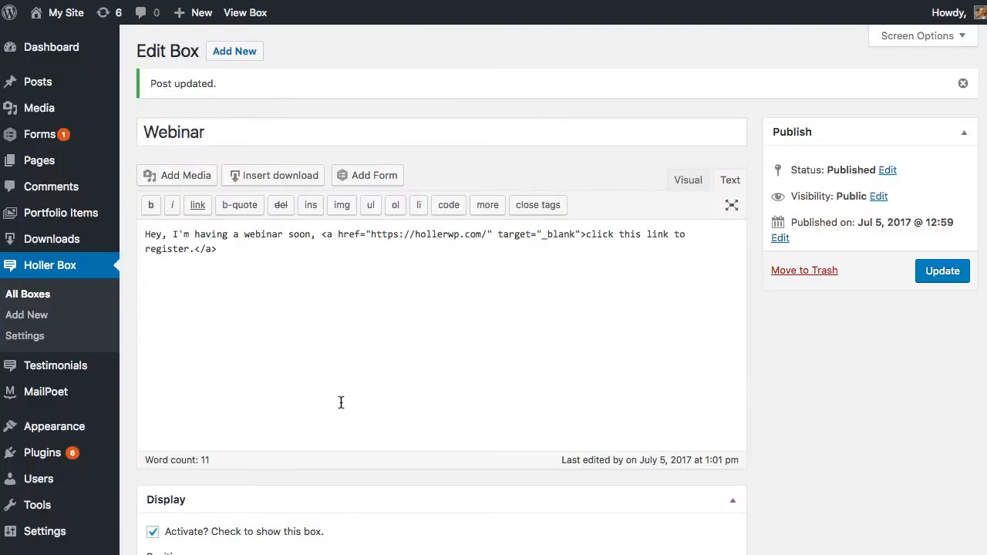
Replace the registration link in the Webinar box's text with "enter your email to register.".
scroll(341, 401, down, 6)
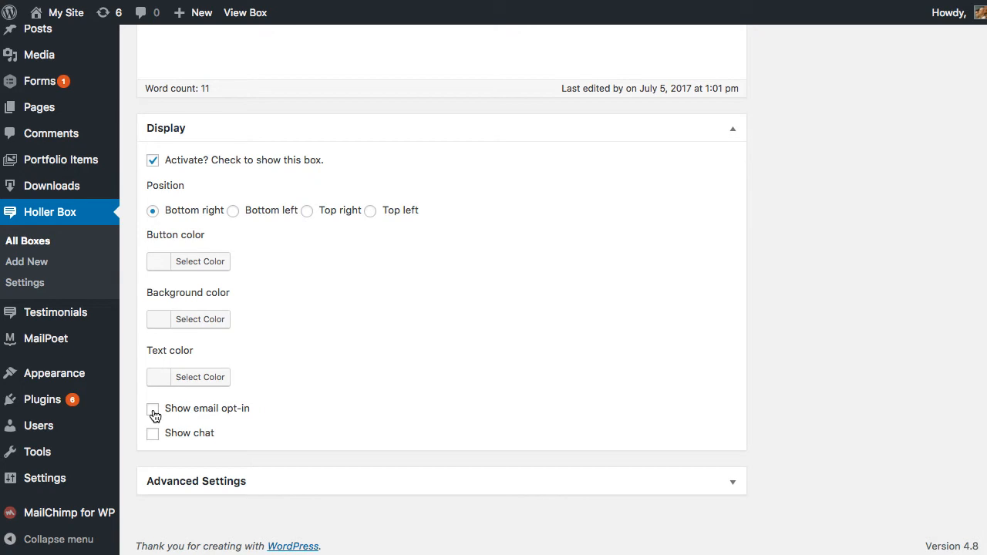
scroll(286, 352, up, 5)
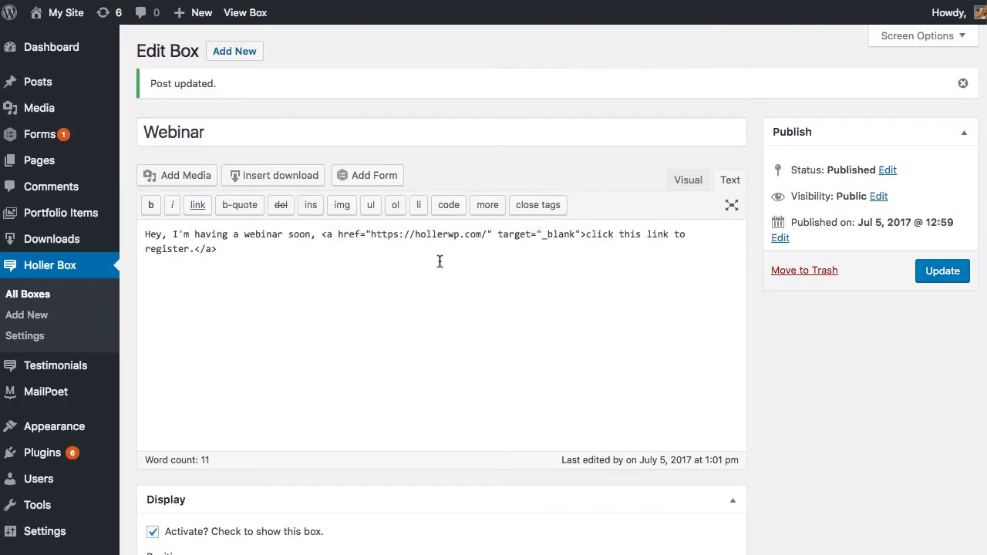
drag(273, 251, 323, 234)
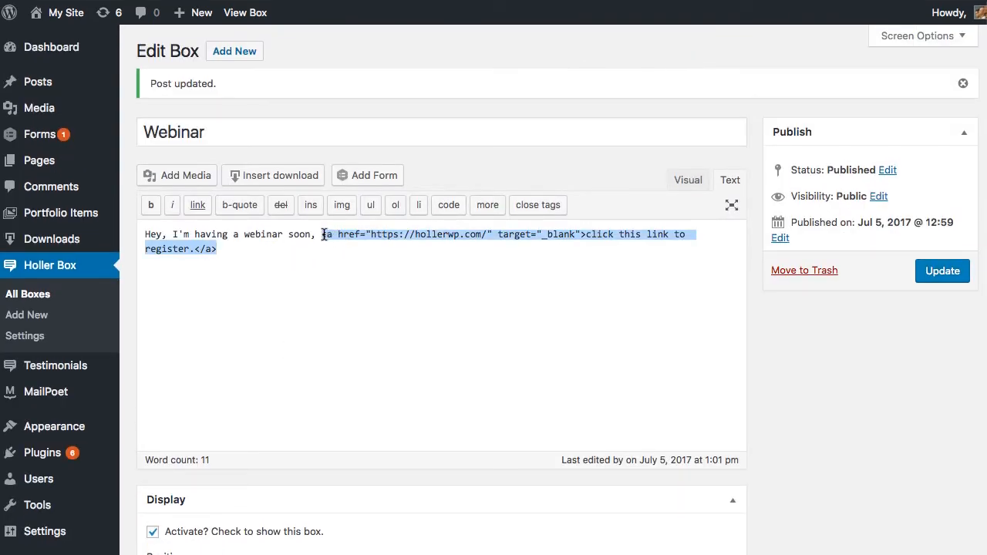
text(en)
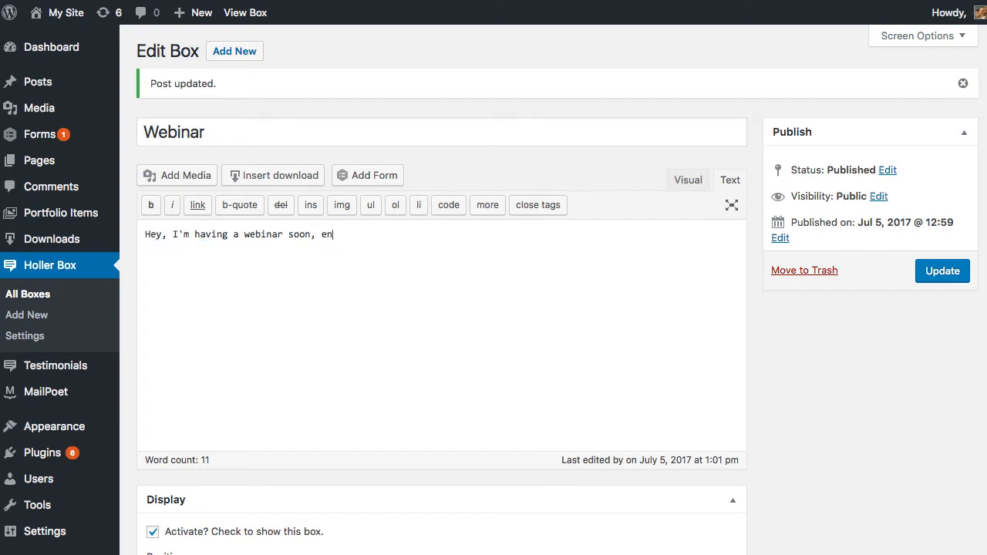
text(ter your email to register.)
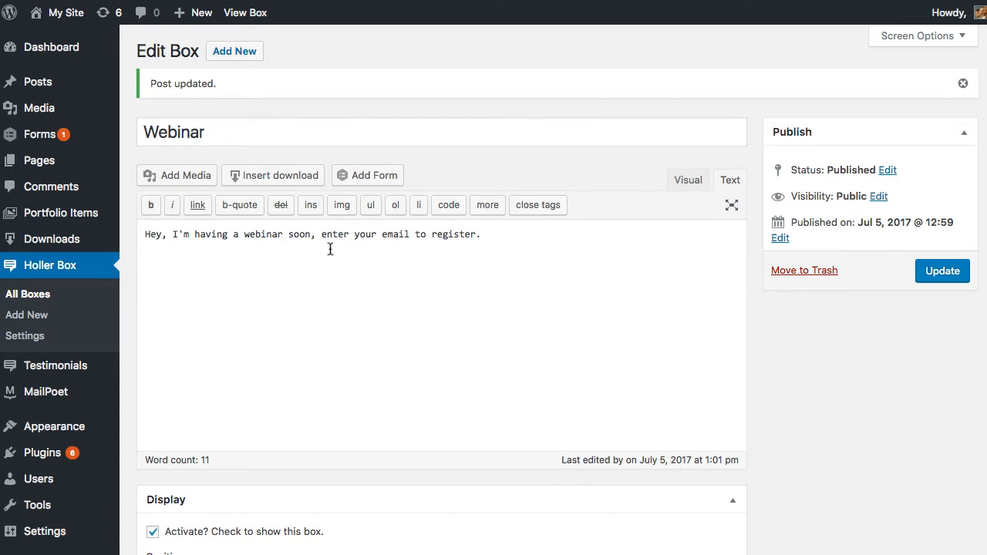
Enable the email opt-in in the box's display settings and choose Default as its provider.
scroll(251, 322, down, 5)
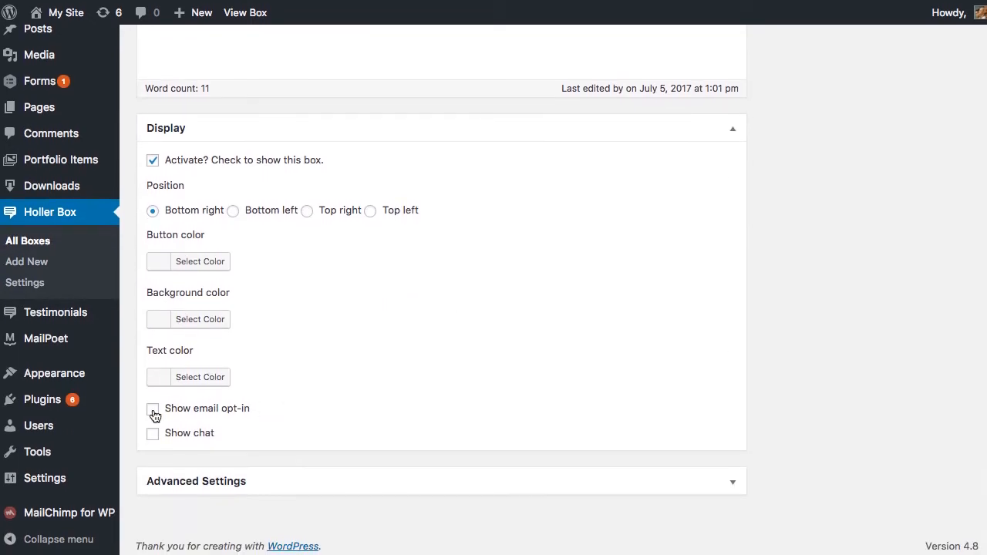
click(154, 412)
scroll(311, 419, down, 3)
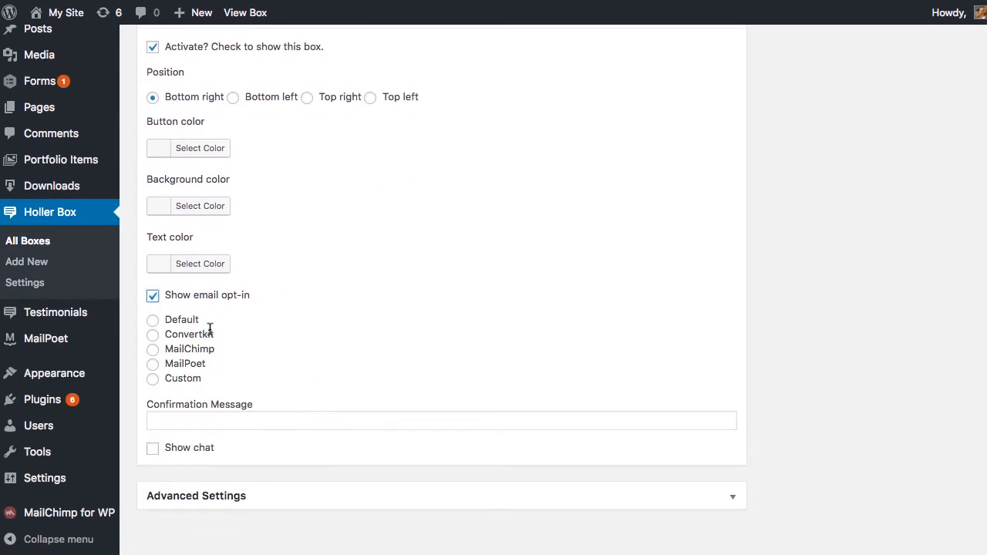
click(153, 319)
scroll(277, 433, down, 3)
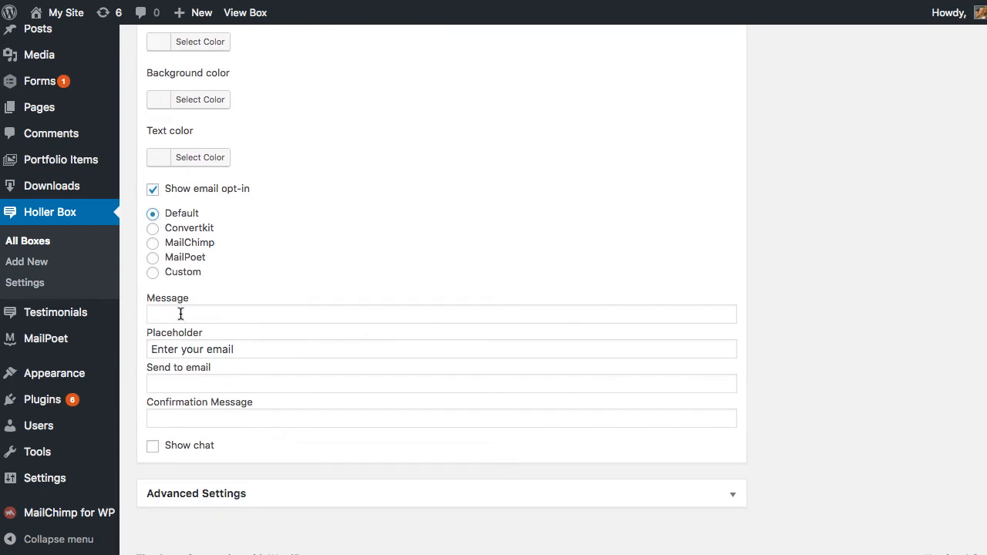
Fill in the opt-in's send-to email address and set the confirmation message to "Thanks!".
click(200, 381)
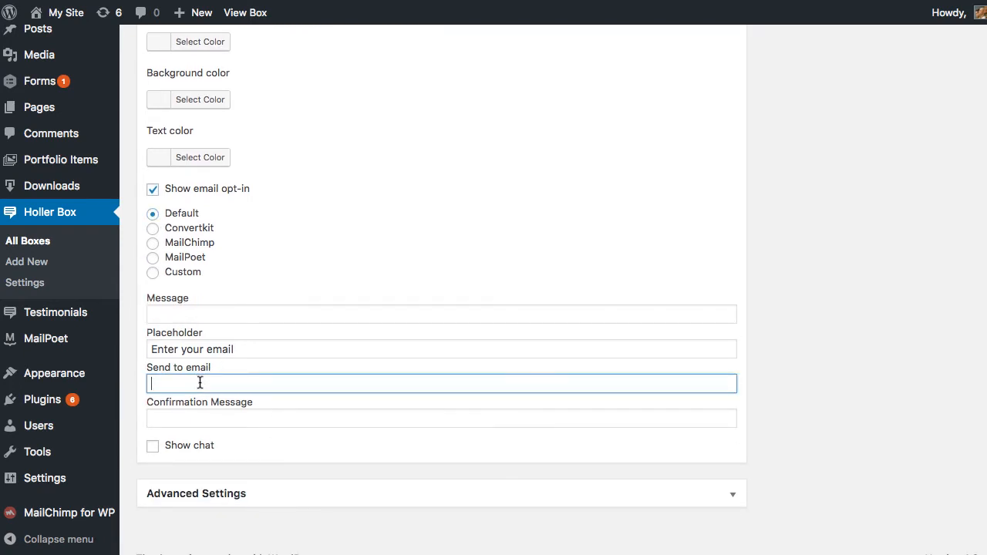
text(me)
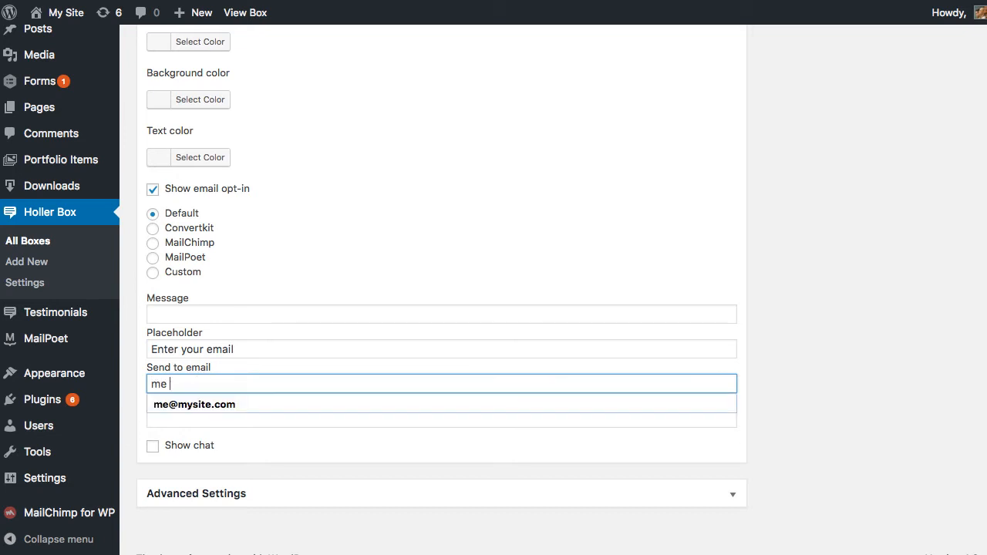
key(Down)
key(Tab)
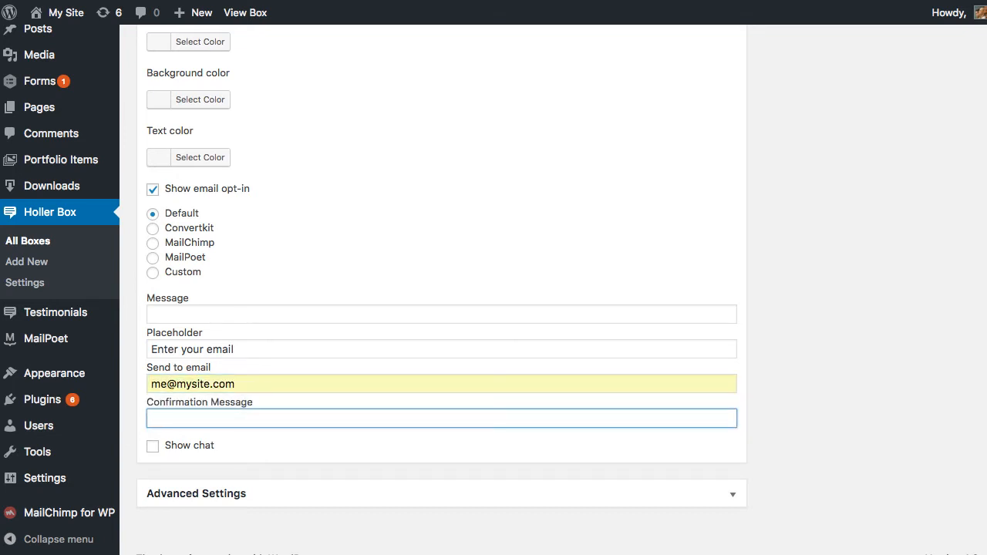
text(THanks)
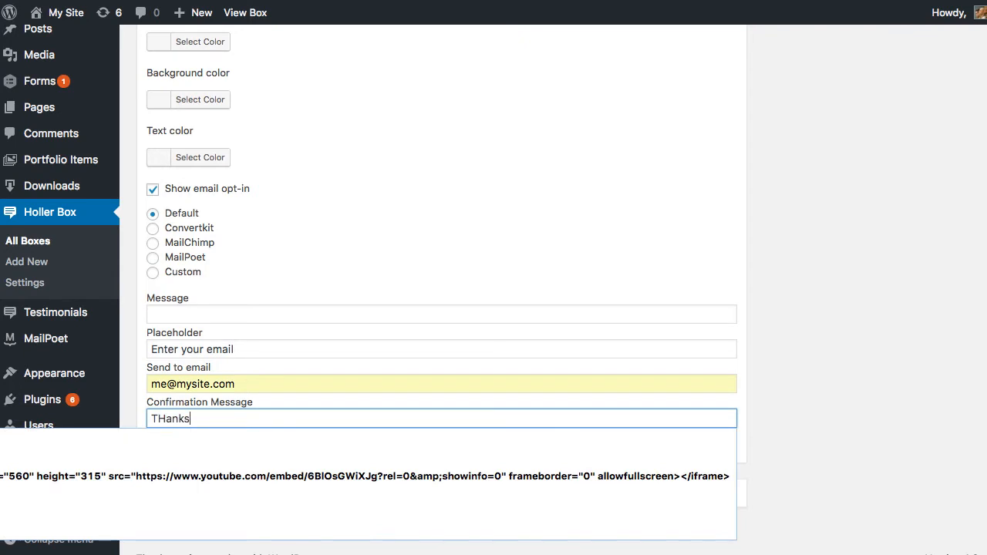
key(BackSpace)
key(BackSpace)
key(BackSpace)
key(BackSpace)
text(hank)
click(278, 274)
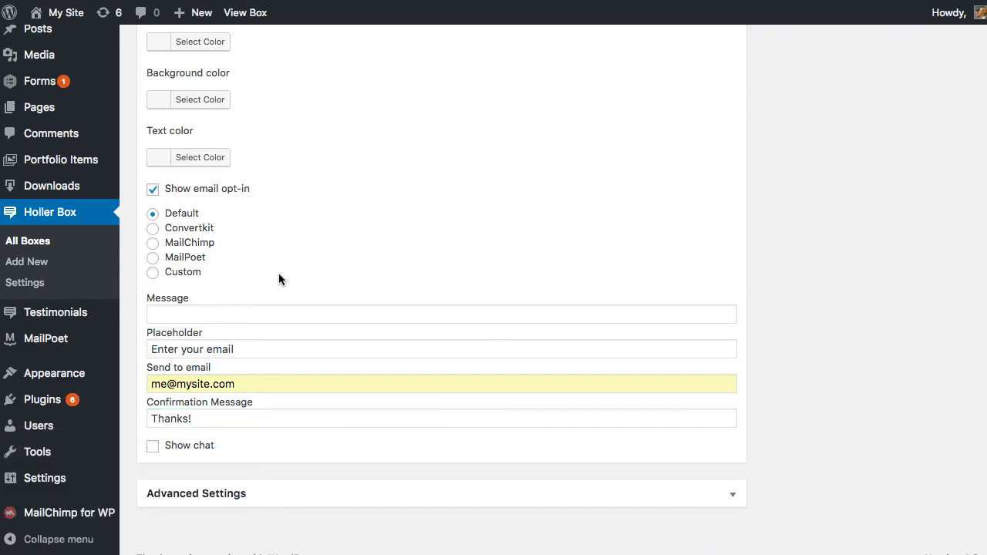
Set the opt-in message to "We will get back to you asap!" and update the box.
click(194, 314)
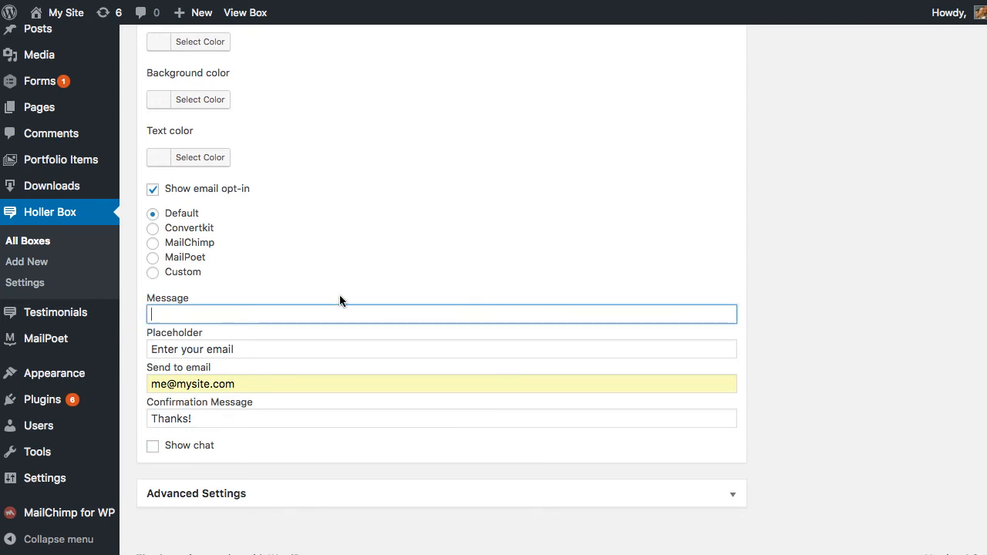
text(We)
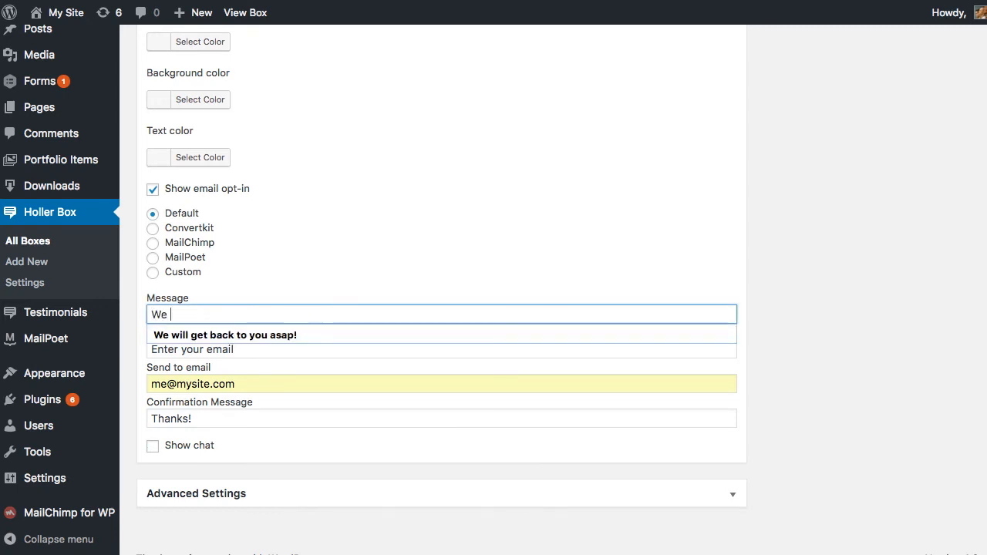
key(Down)
key(Tab)
click(211, 315)
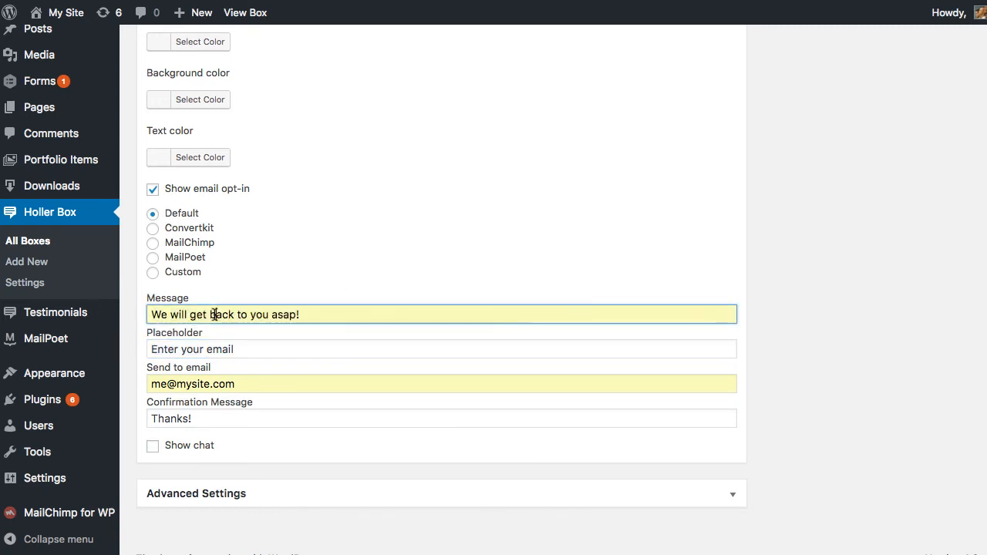
click(303, 270)
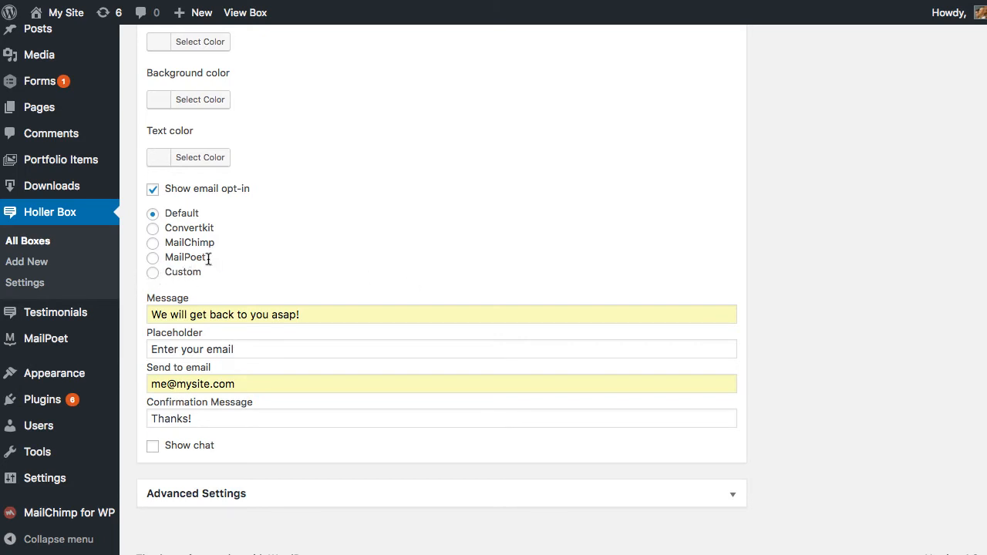
scroll(818, 313, down, 1)
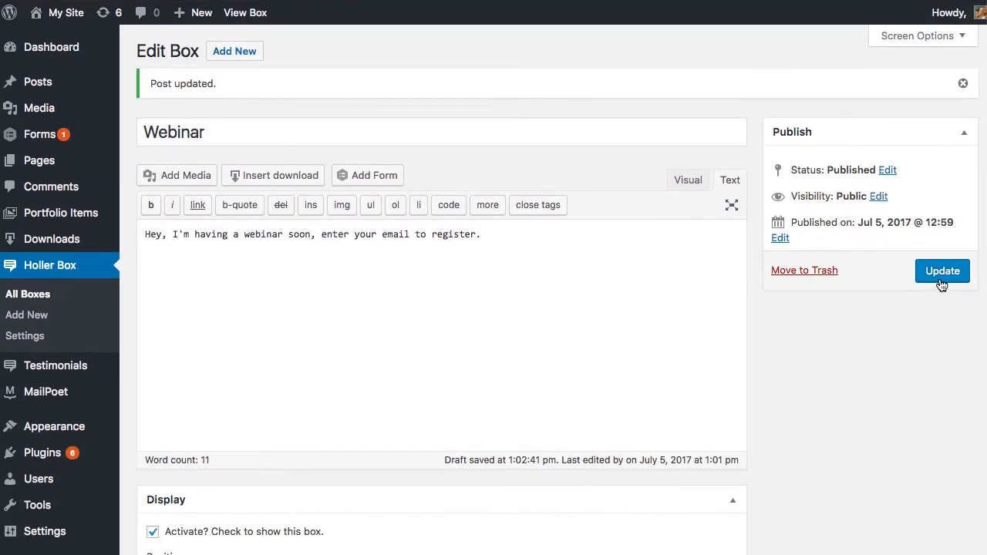
click(941, 278)
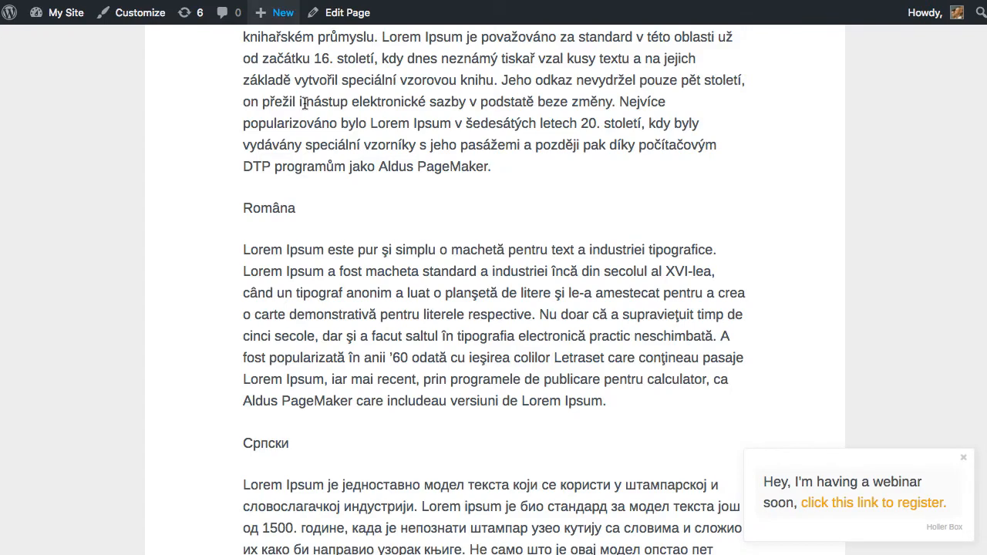
Reload the live Lorem Ipsum page and trigger the popup by going past its halfway point.
scroll(392, 223, up, 10)
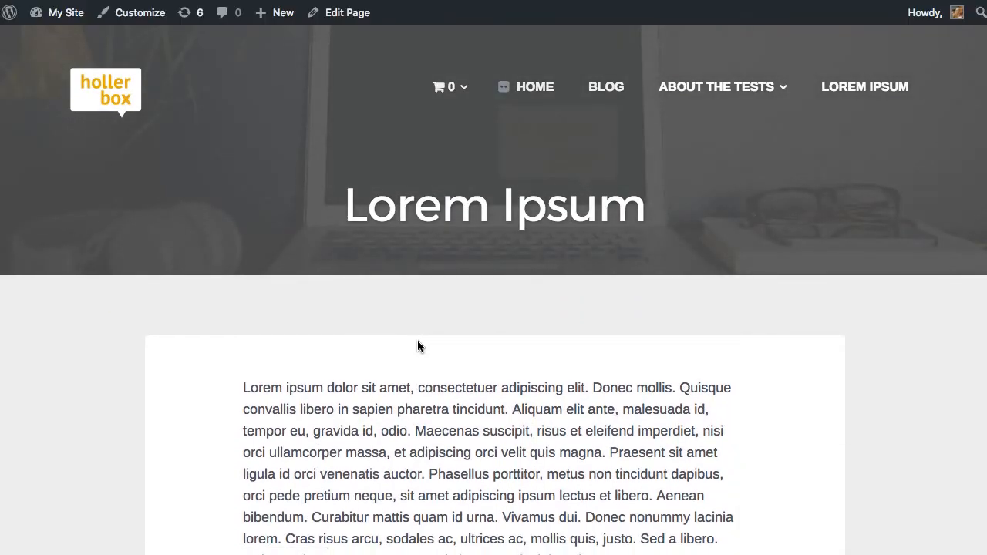
scroll(414, 347, down, 15)
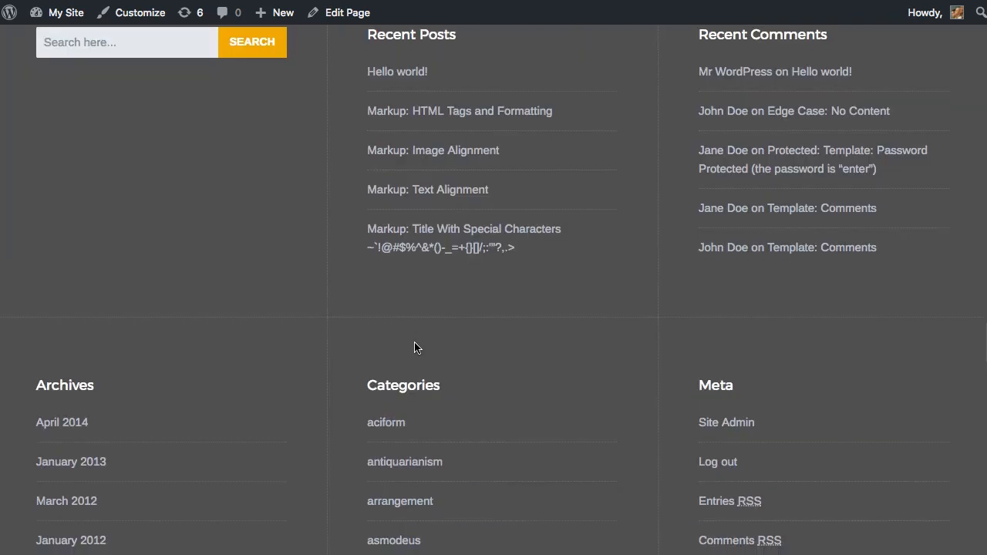
scroll(414, 347, up, 15)
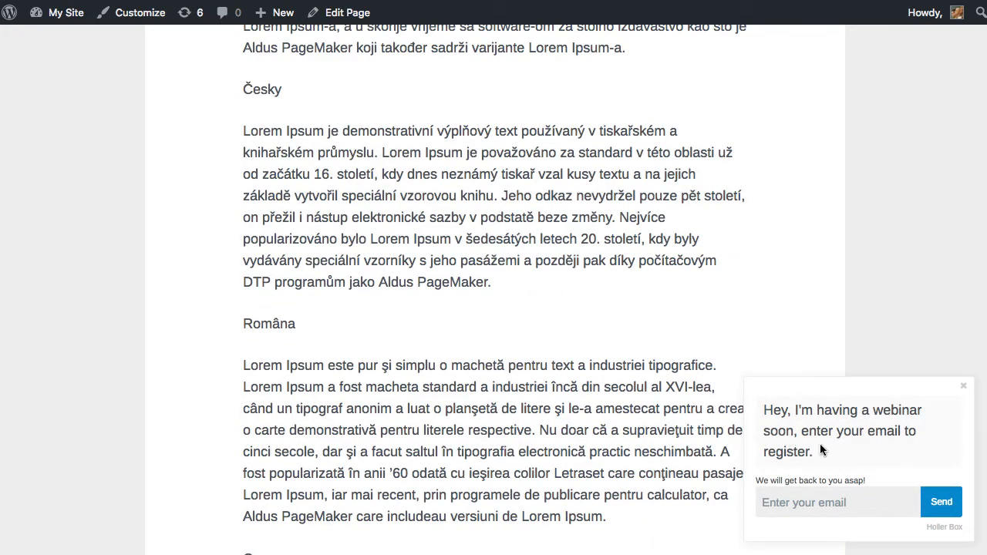
Enter a support email address in the popup's opt-in form and send it.
click(799, 500)
text(s)
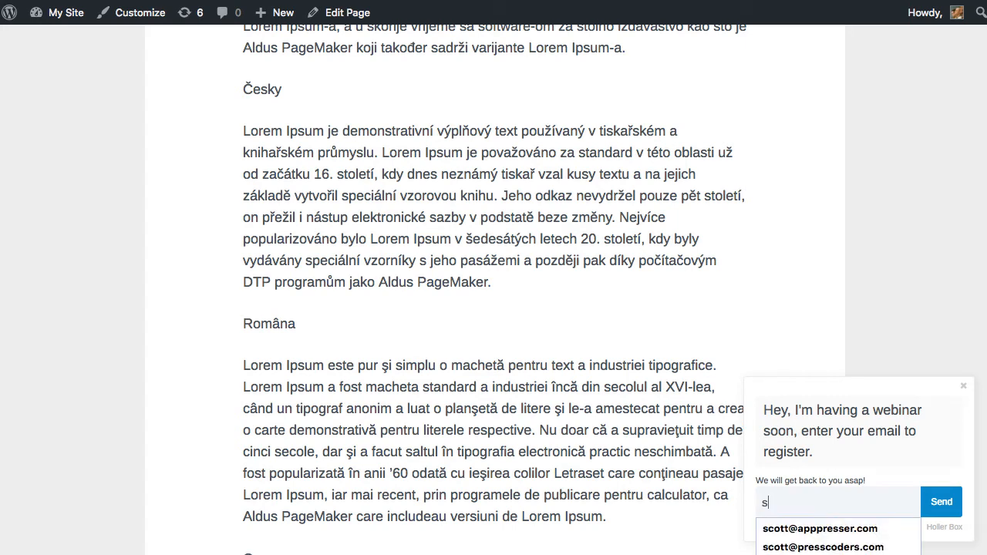
text(upport)
key(Down)
key(Down)
key(Return)
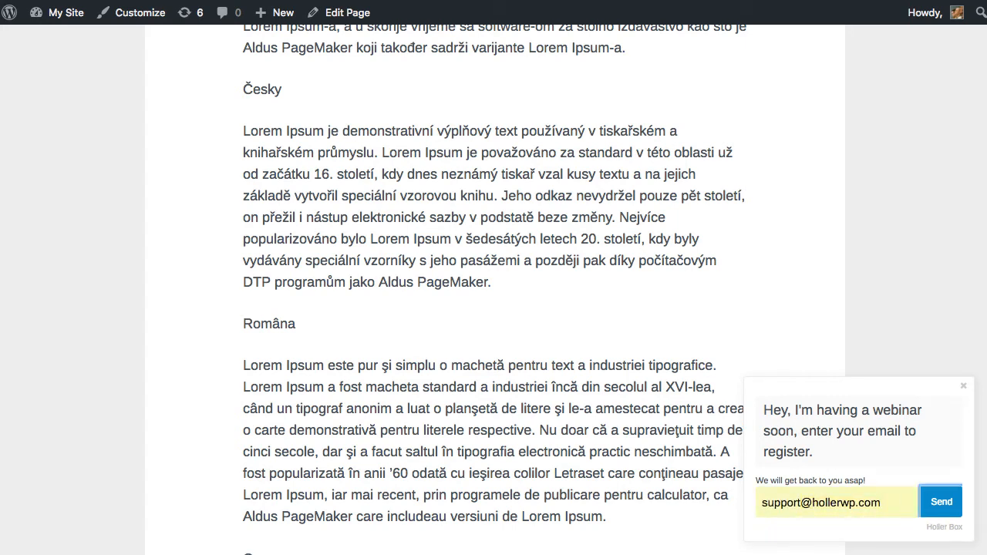
click(942, 502)
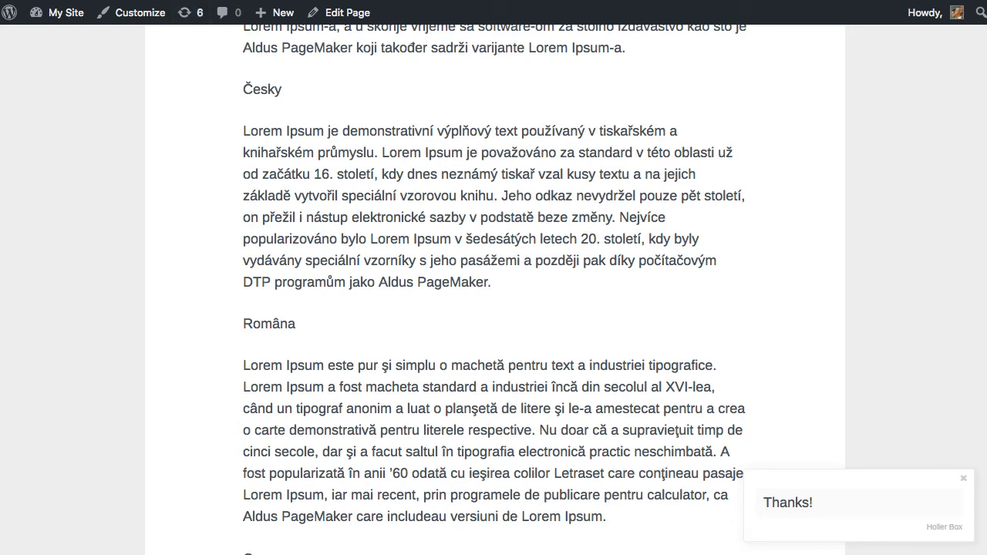
Return to the Webinar box editor and review its display settings and message text.
click(198, 0)
scroll(466, 388, down, 5)
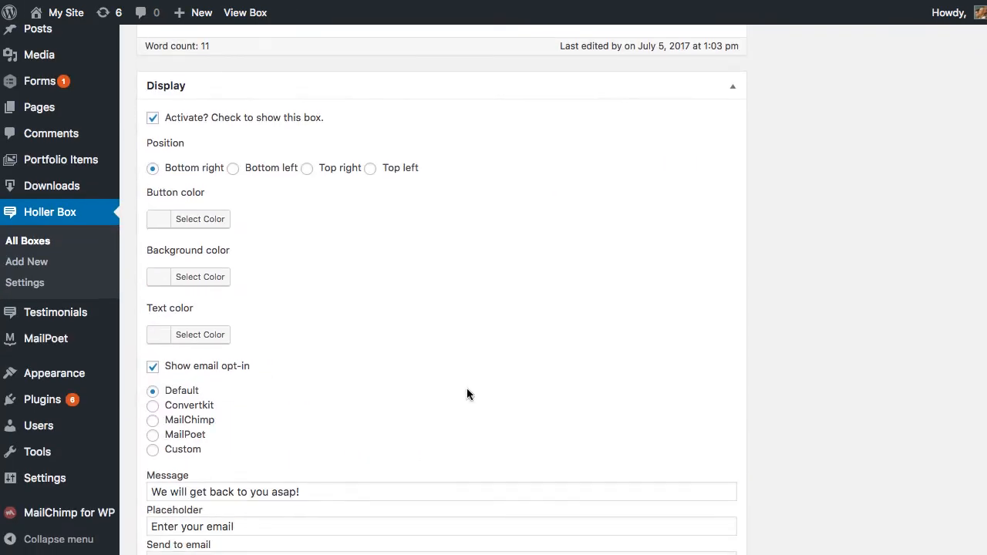
scroll(463, 385, up, 5)
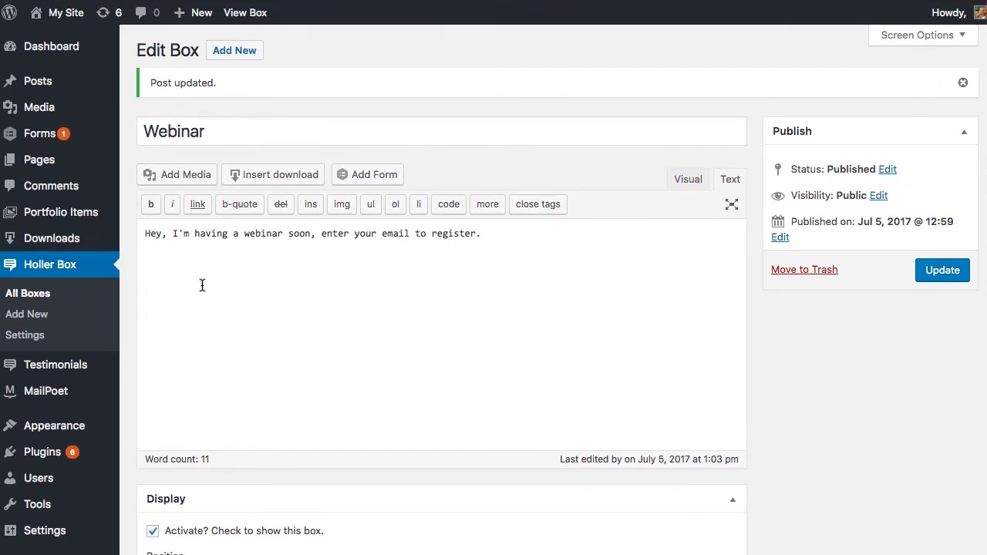
Set the Webinar box to hide after the user interacts and update it.
scroll(201, 285, down, 5)
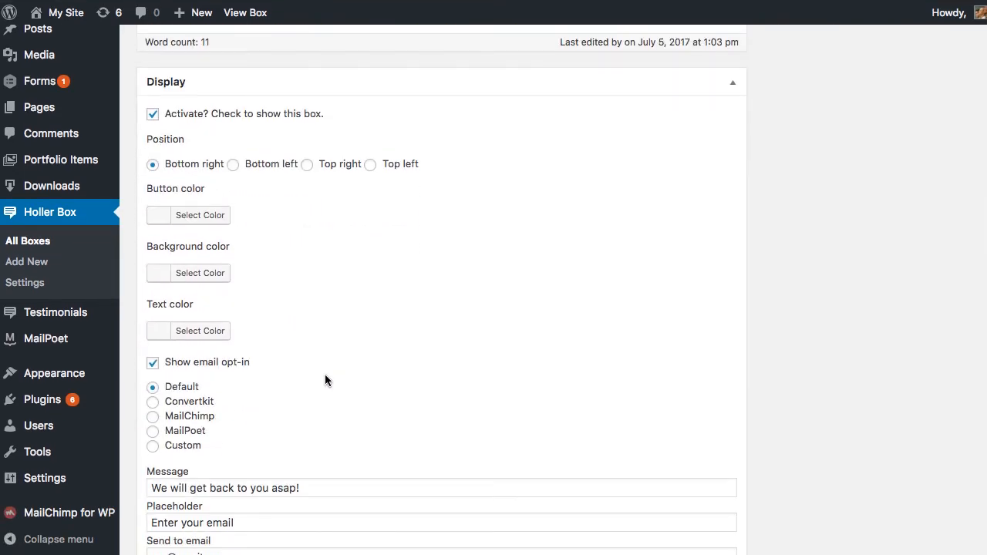
scroll(226, 428, down, 10)
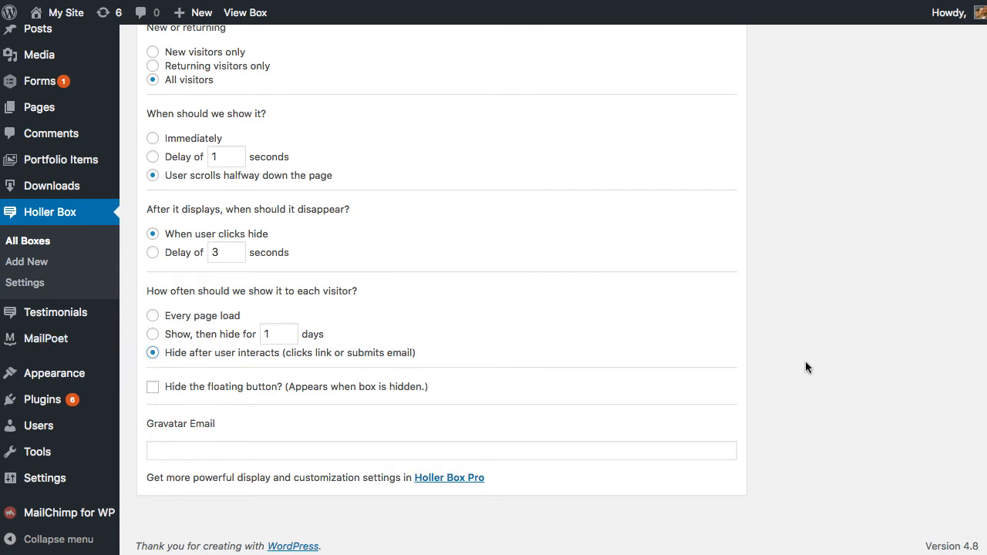
scroll(794, 358, up, 15)
click(936, 272)
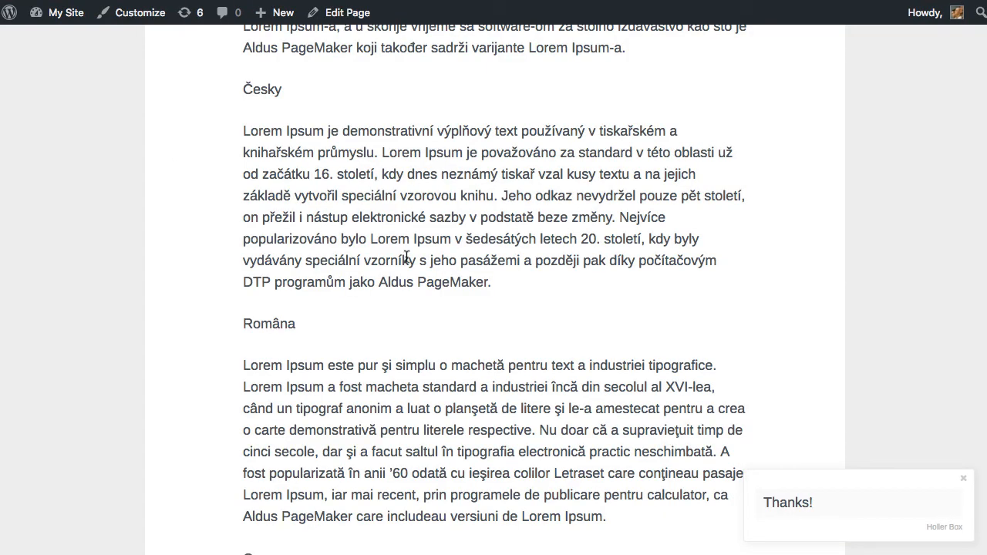
Go past the halfway point of the live Lorem Ipsum page to check whether the popup shows again.
scroll(475, 199, down, 15)
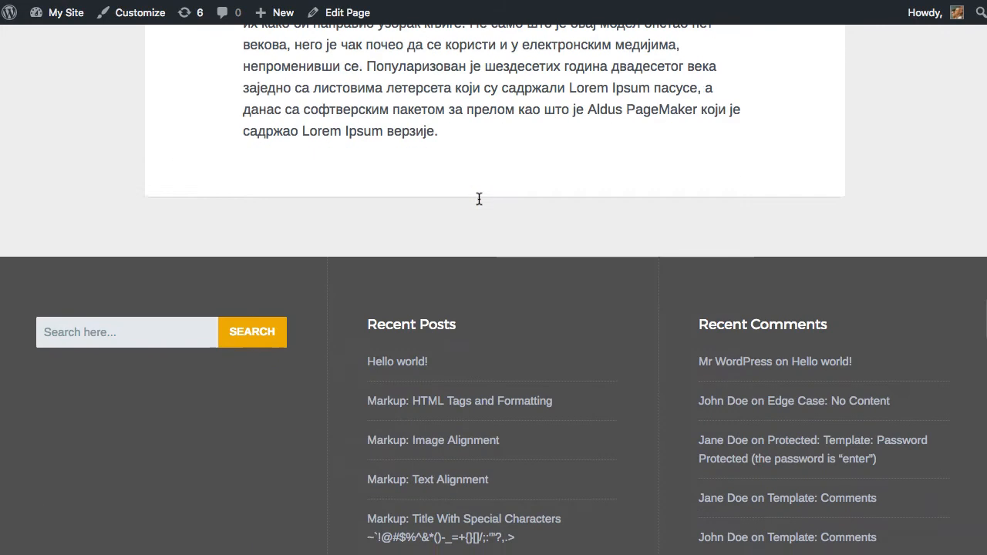
scroll(478, 201, down, 15)
scroll(479, 201, up, 20)
scroll(478, 201, down, 20)
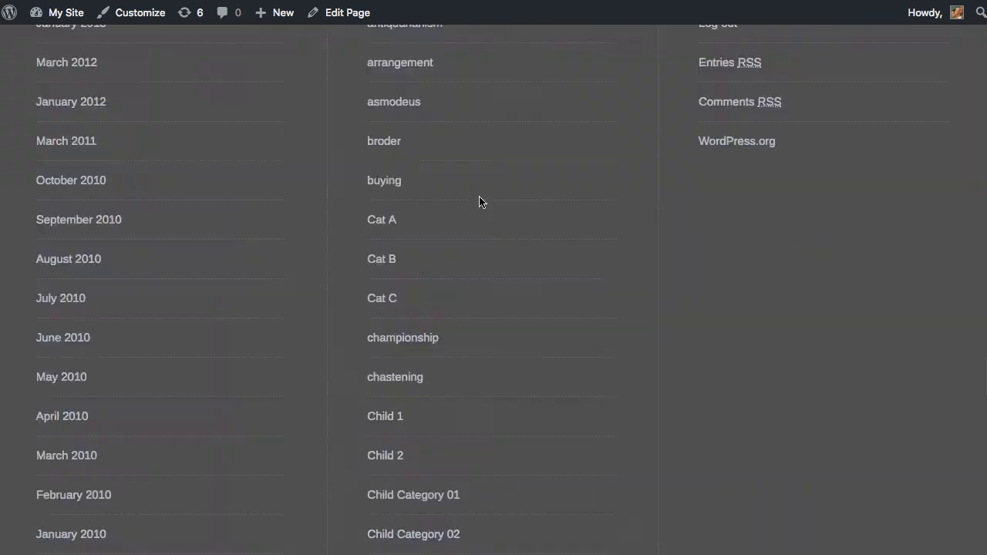
scroll(478, 202, up, 20)
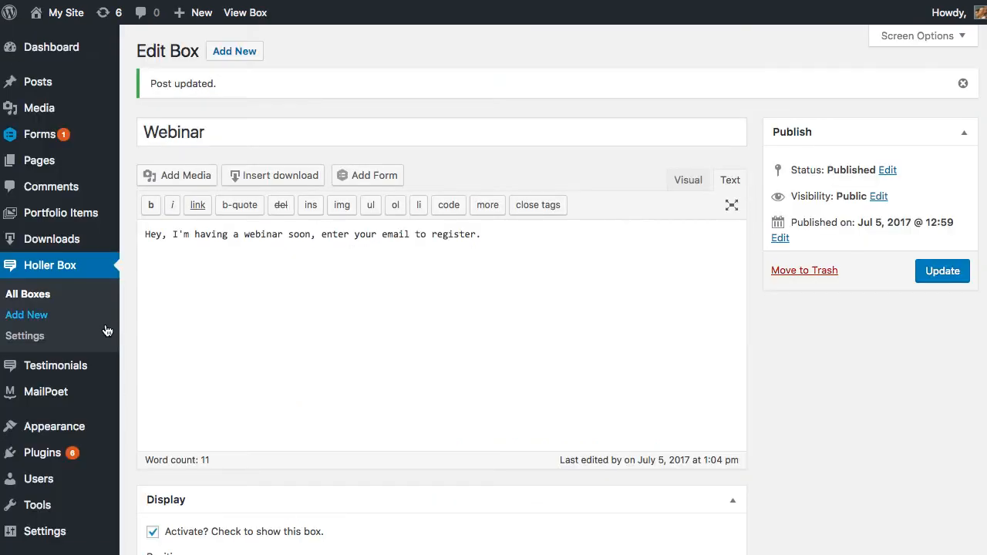
Activate the Holler Box Pro plugin from the installed plugins.
click(44, 459)
scroll(198, 426, down, 10)
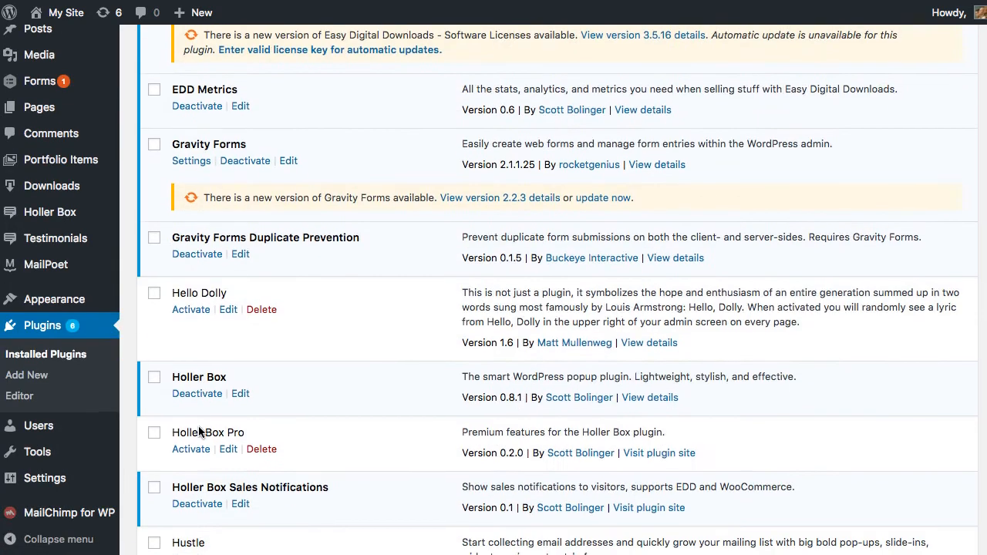
scroll(198, 432, down, 3)
click(191, 357)
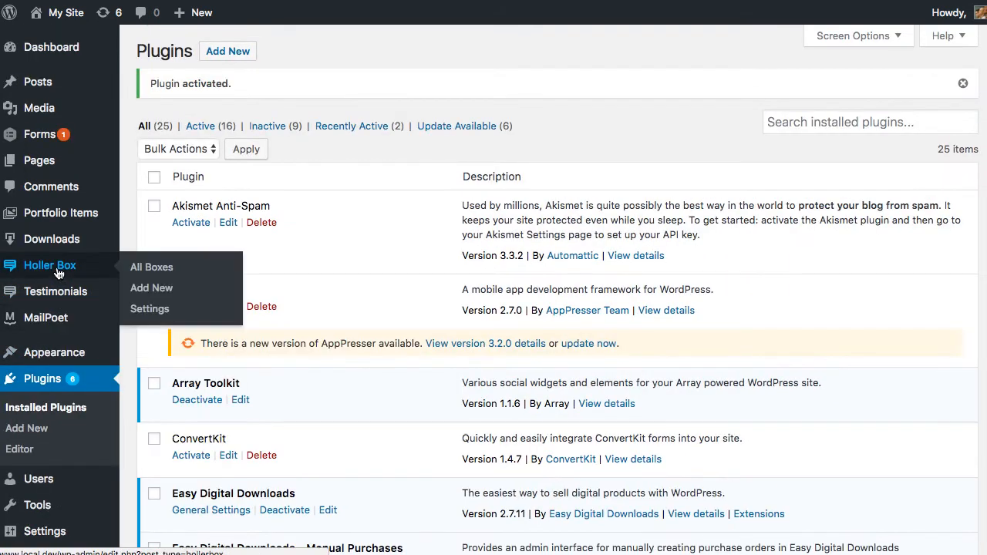
Open the active Webinar box for editing and set its position to Banner Top.
click(60, 271)
scroll(247, 331, down, 5)
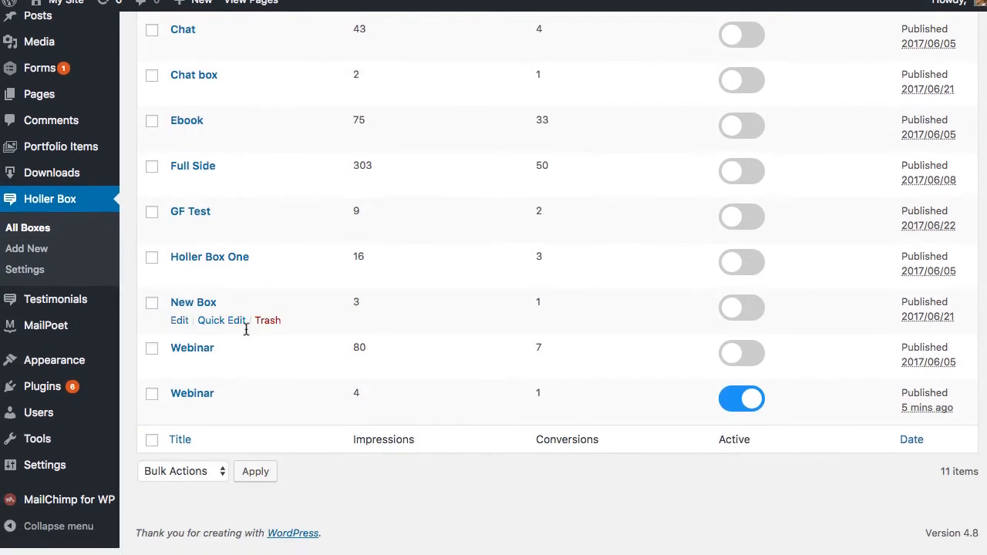
click(187, 408)
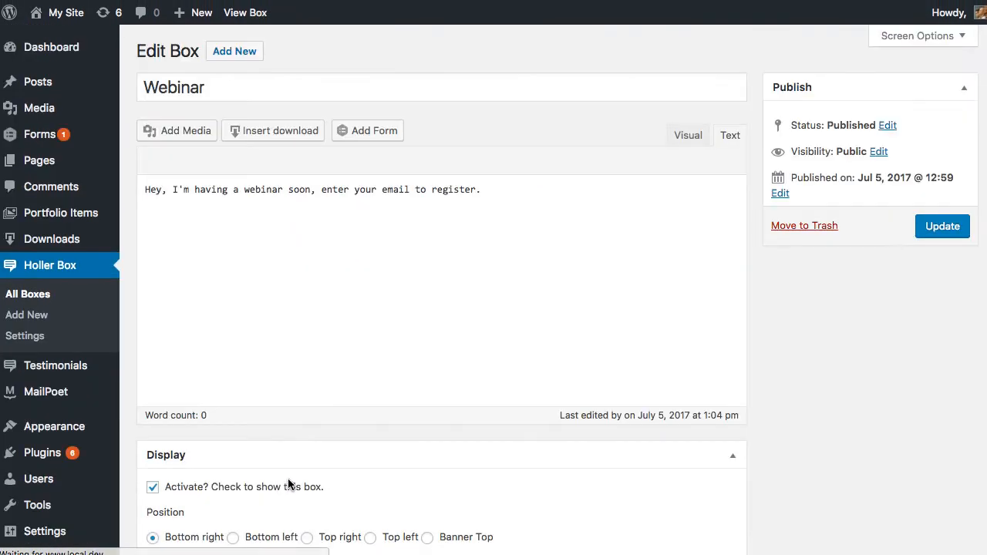
scroll(286, 471, down, 3)
scroll(284, 459, down, 3)
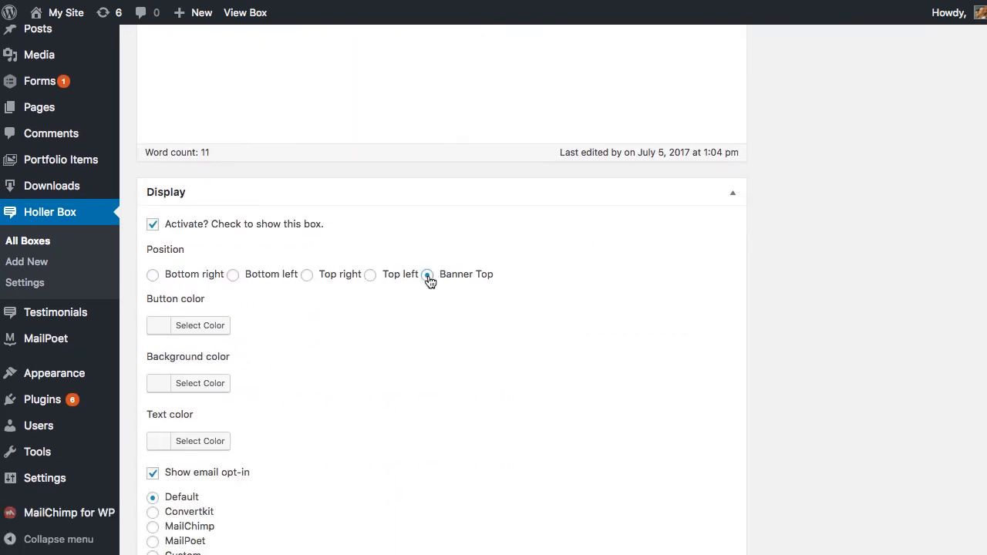
Set the box's background color to black and its text color to white.
click(202, 384)
scroll(310, 449, down, 3)
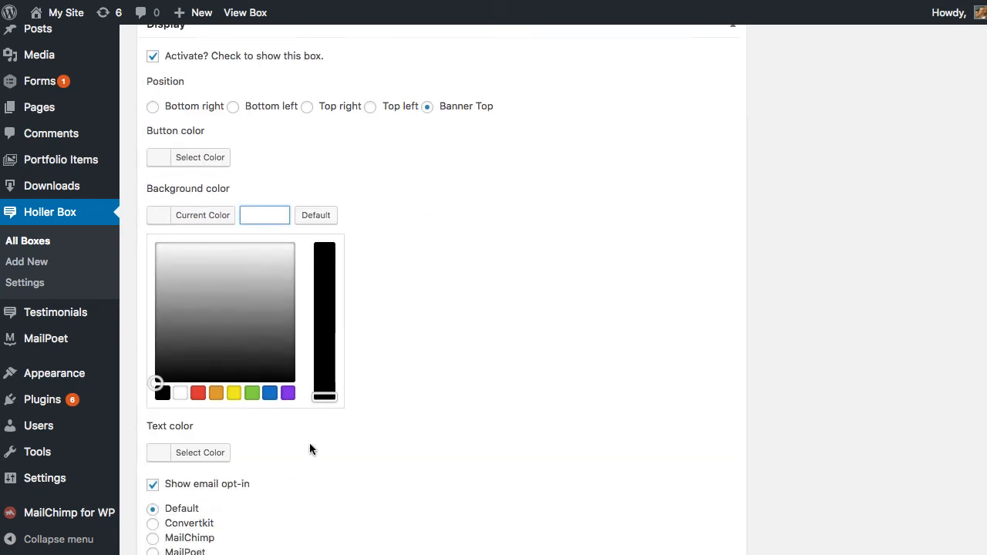
scroll(310, 449, down, 4)
scroll(209, 154, up, 2)
drag(194, 167, 131, 215)
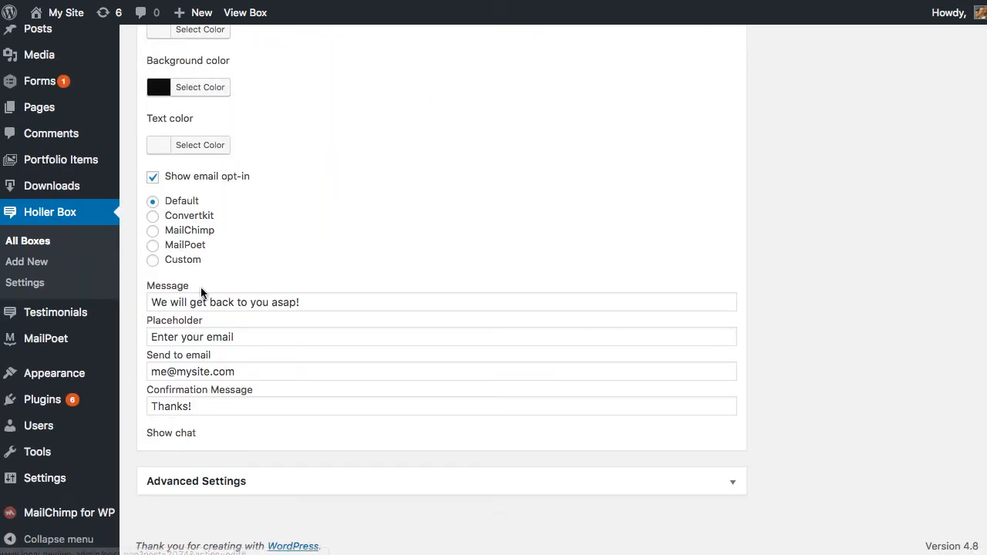
scroll(200, 287, up, 3)
click(189, 281)
click(121, 287)
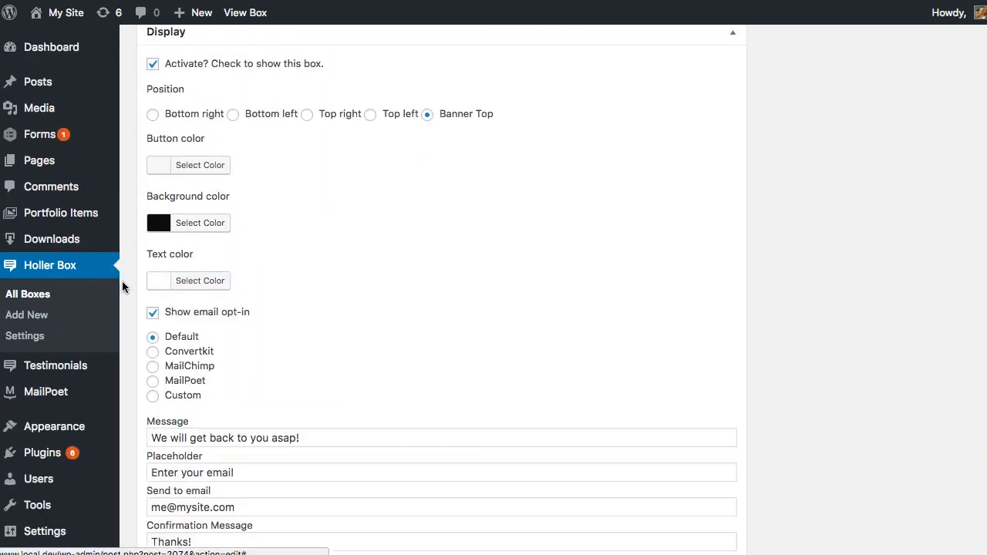
Update the Webinar box and view the live Lorem Ipsum page to check the banner.
scroll(576, 294, up, 6)
click(933, 224)
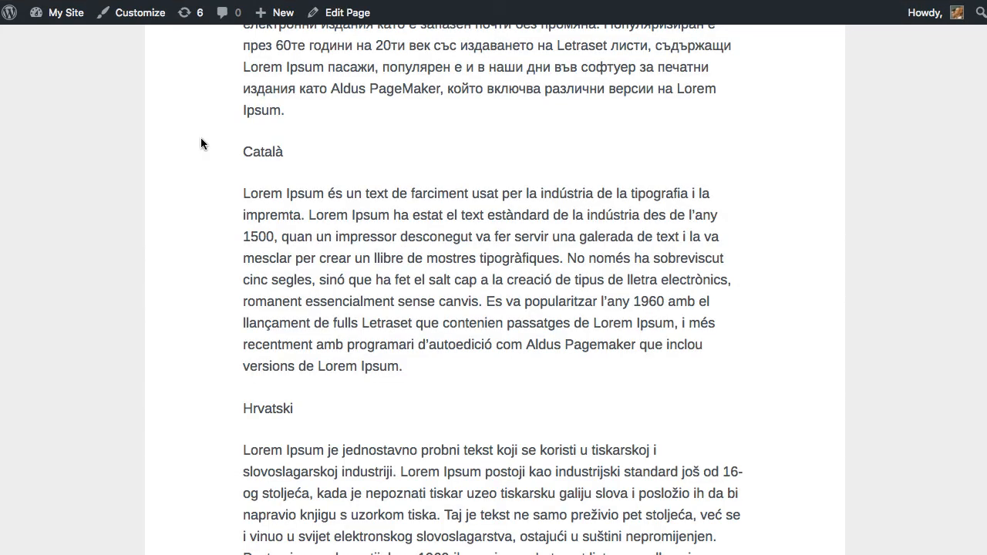
scroll(201, 144, down, 5)
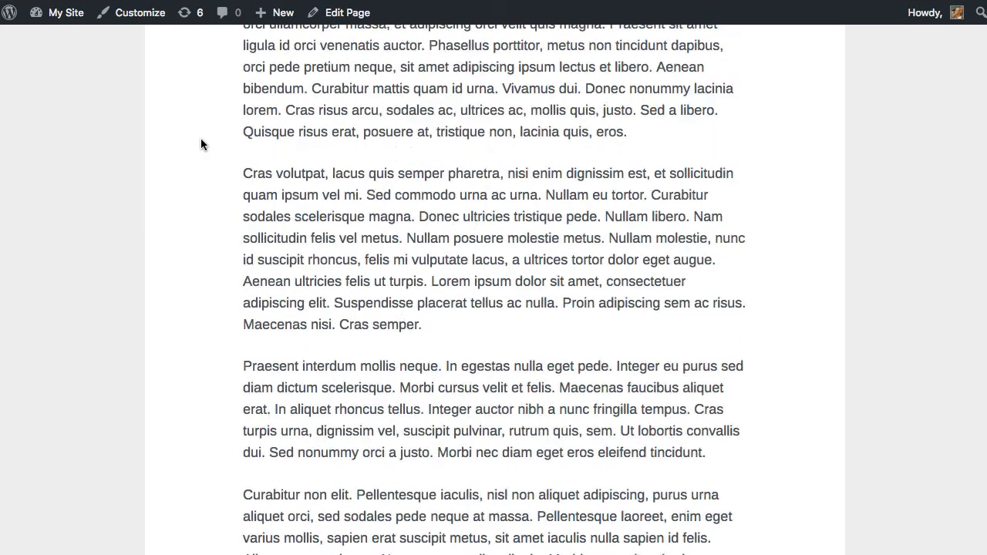
scroll(200, 144, up, 5)
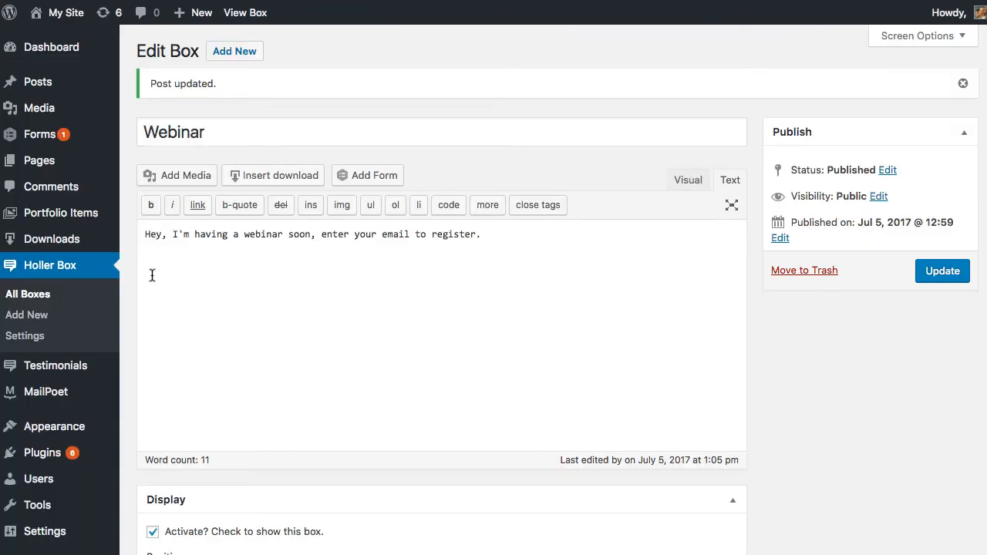
Expand the box's Advanced Settings and set it to show on the post type "post".
scroll(157, 287, down, 5)
scroll(221, 359, down, 5)
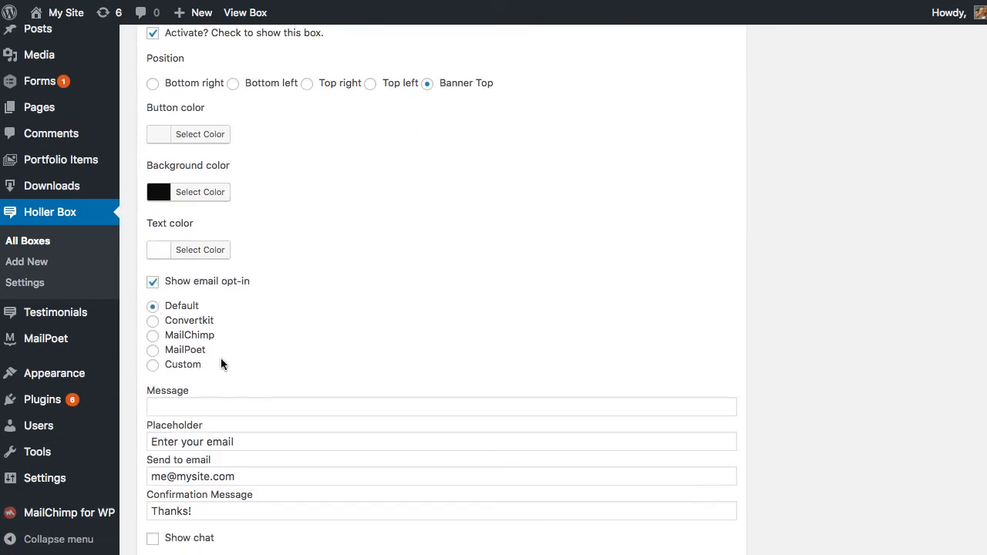
scroll(224, 360, up, 3)
scroll(224, 363, down, 3)
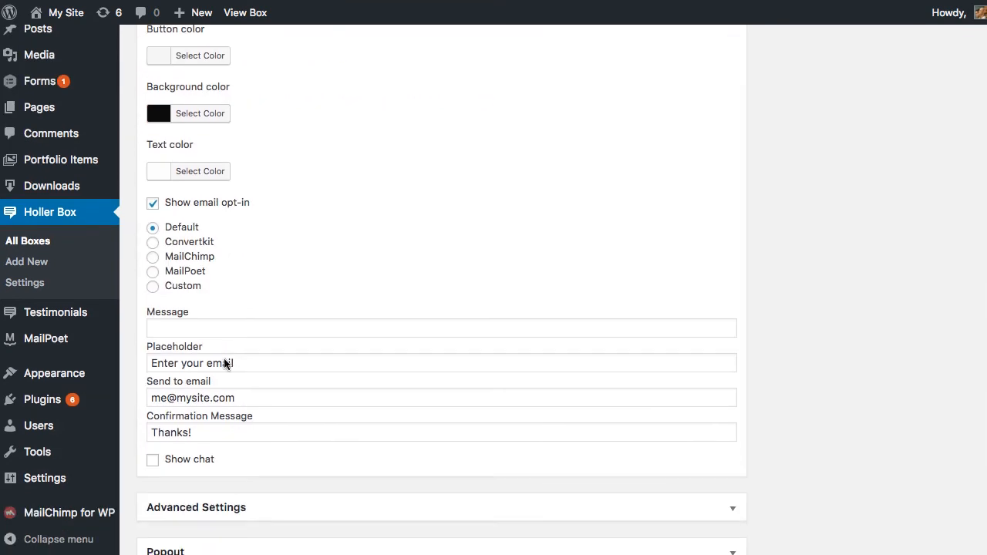
click(207, 503)
scroll(235, 484, down, 4)
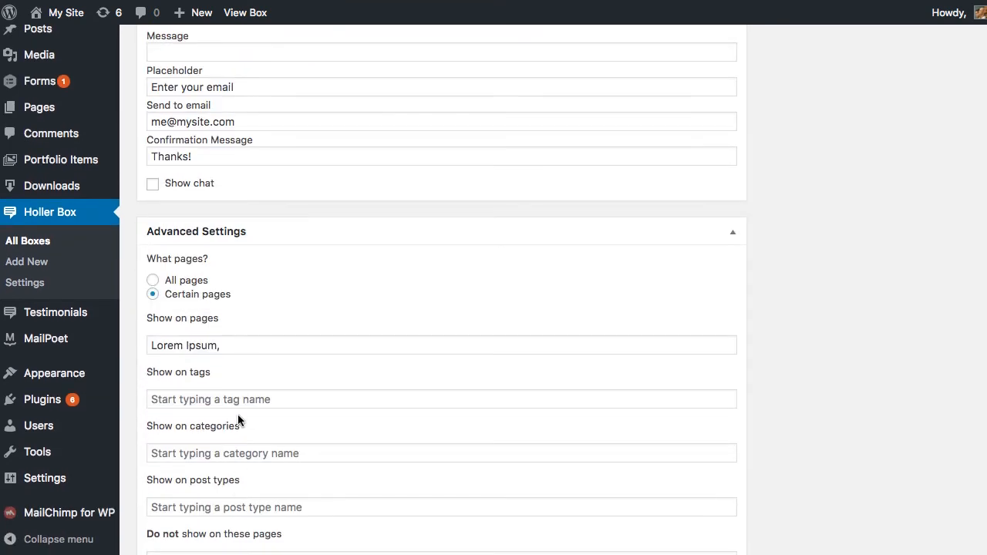
scroll(237, 421, down, 5)
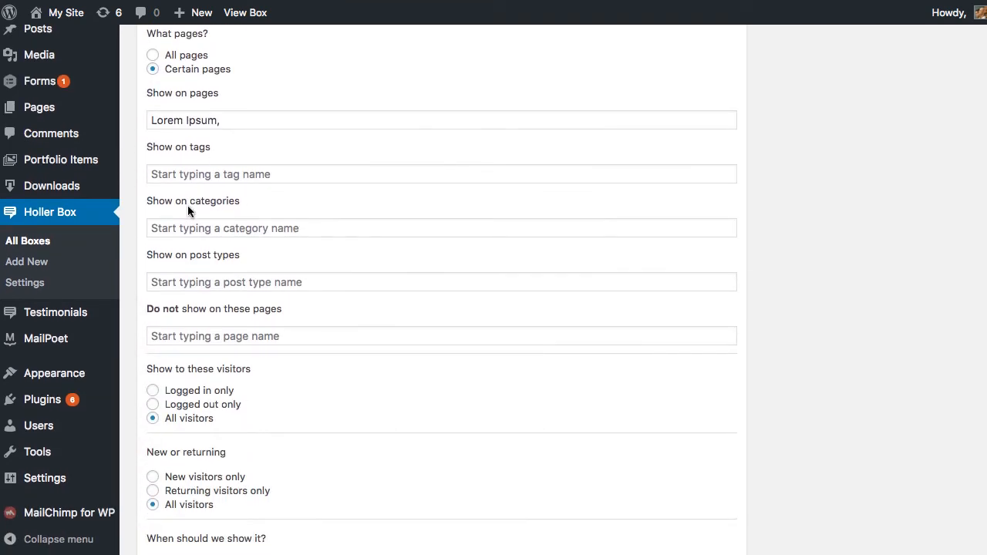
click(192, 282)
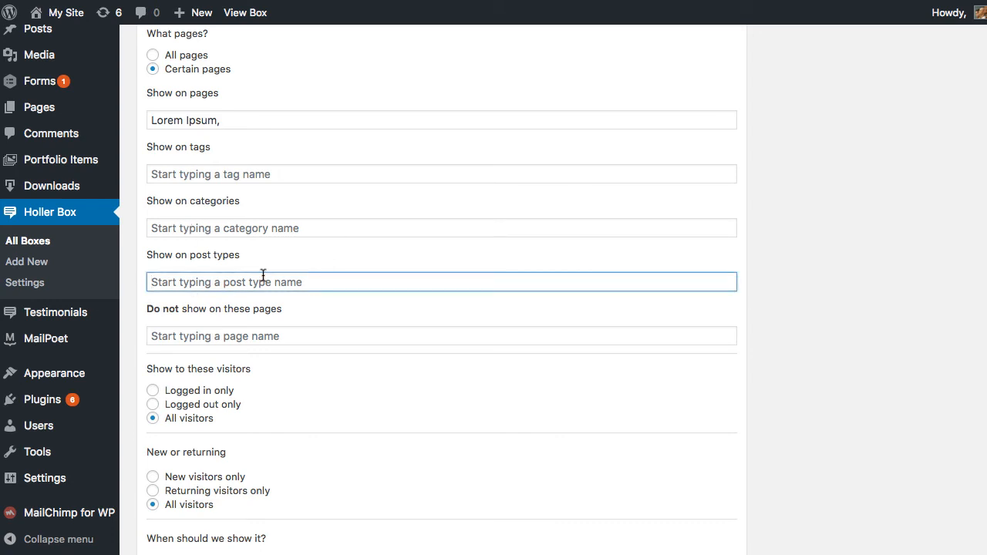
text(post,)
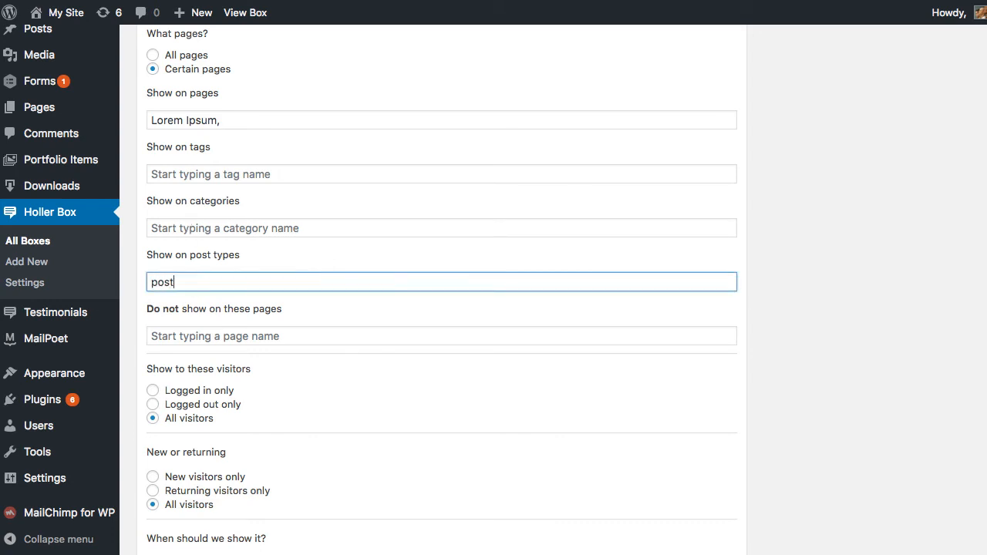
Remove Lorem Ipsum from the pages the box shows on.
click(217, 123)
key(BackSpace)
click(273, 93)
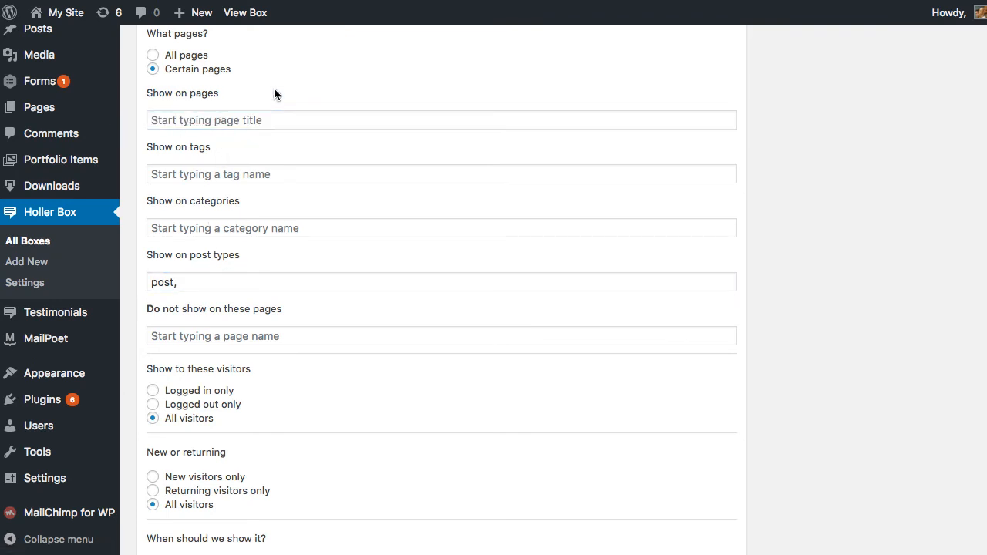
Exclude the Checkout and My account pages from showing the box.
click(190, 335)
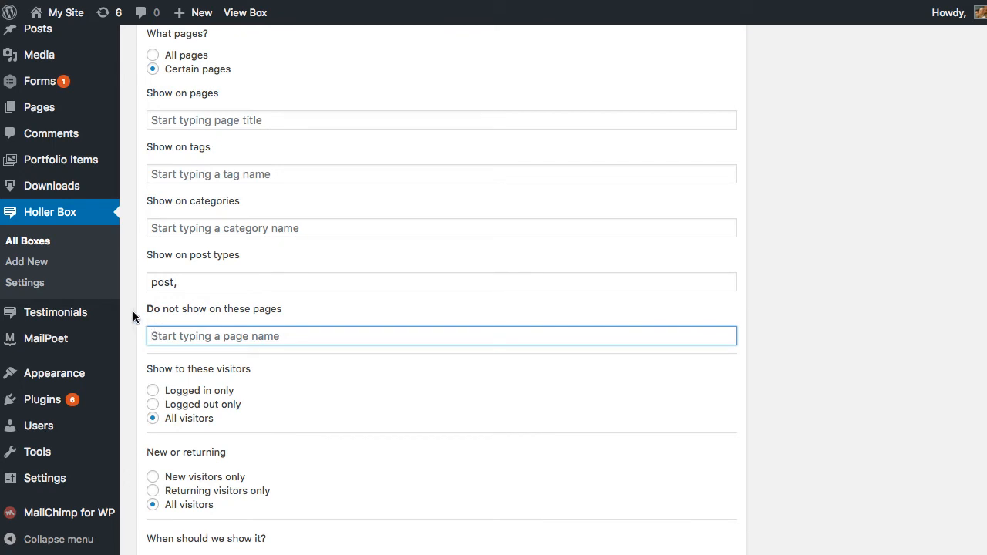
text(Checkout)
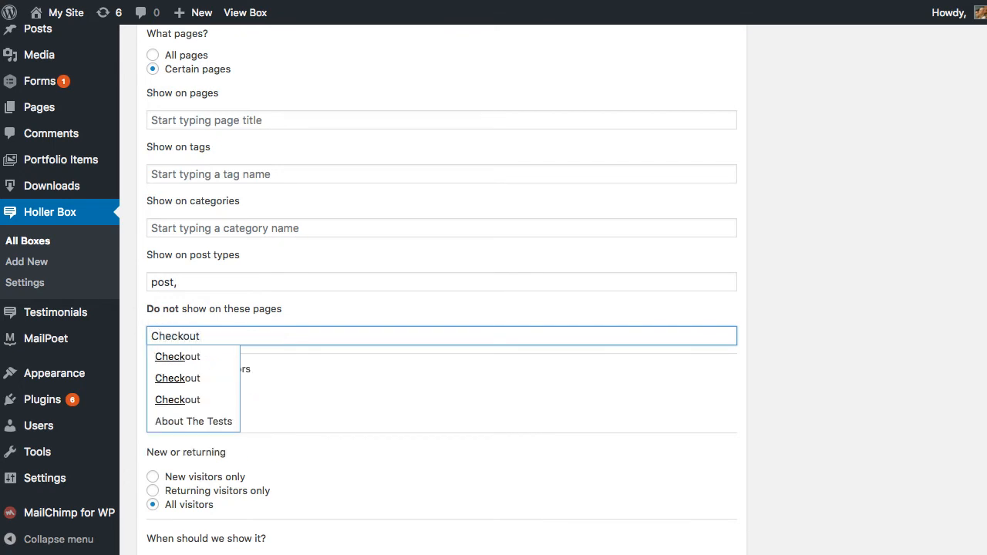
click(183, 352)
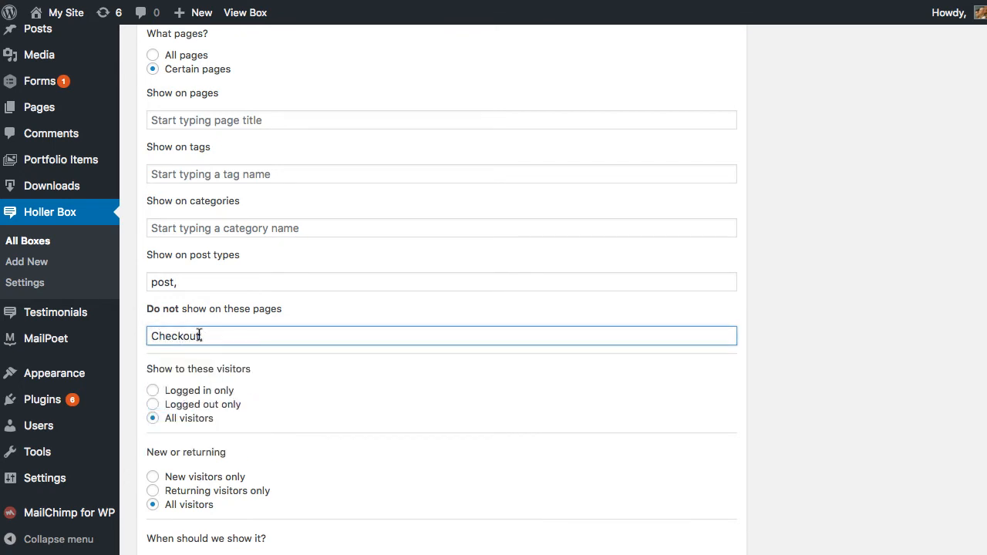
text(Account)
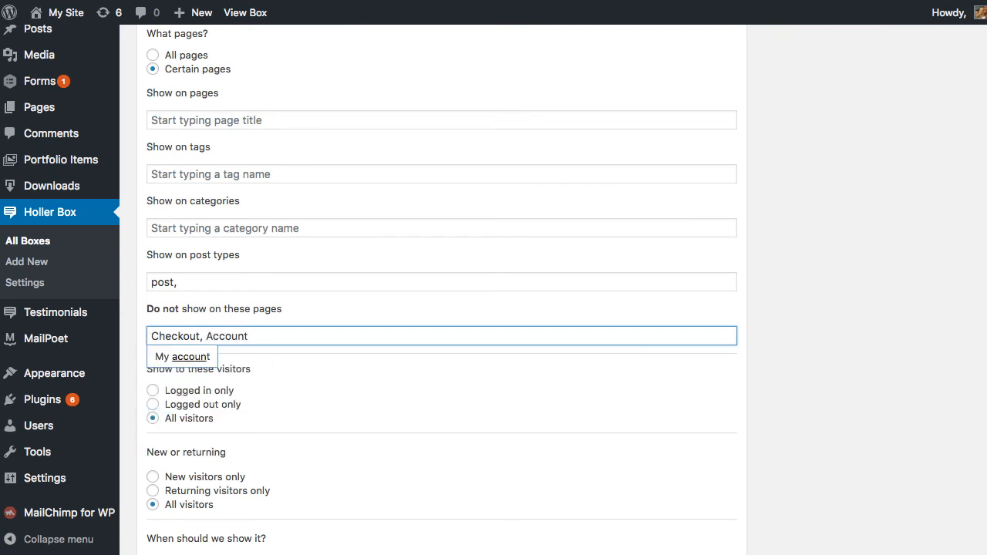
click(177, 359)
Enable automatic deactivation of the box on a certain date and set the date to 07/08/2017.
scroll(125, 302, down, 5)
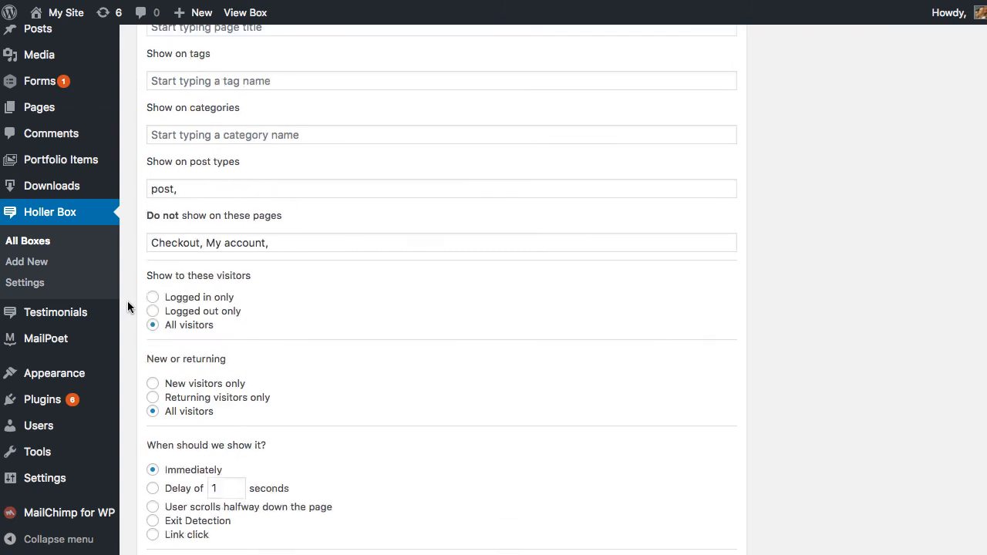
scroll(139, 309, down, 4)
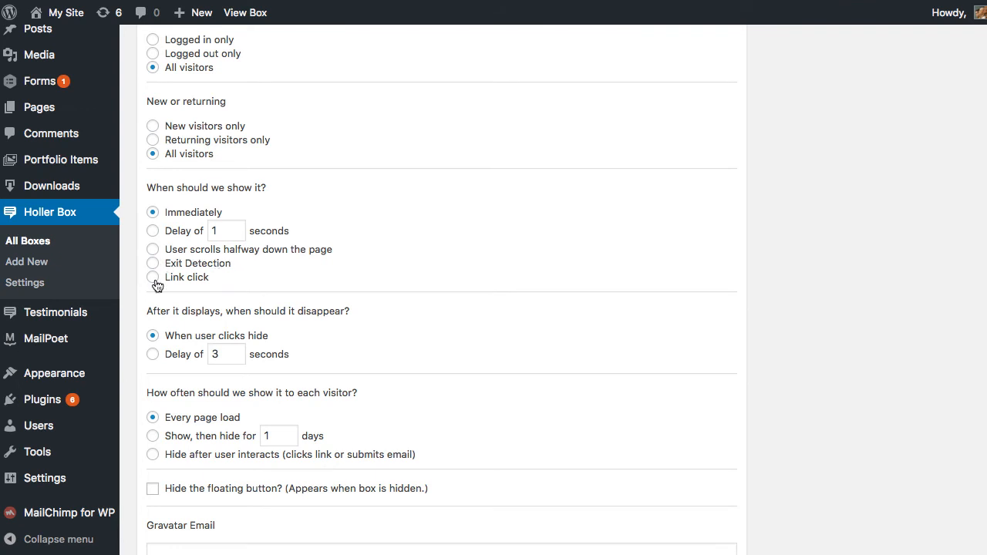
scroll(138, 313, down, 4)
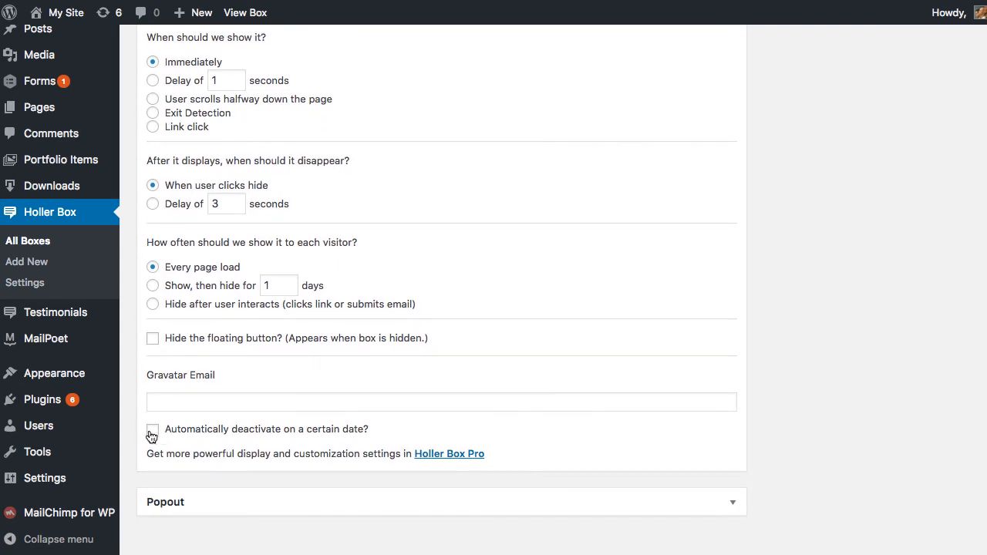
click(152, 430)
scroll(139, 430, down, 1)
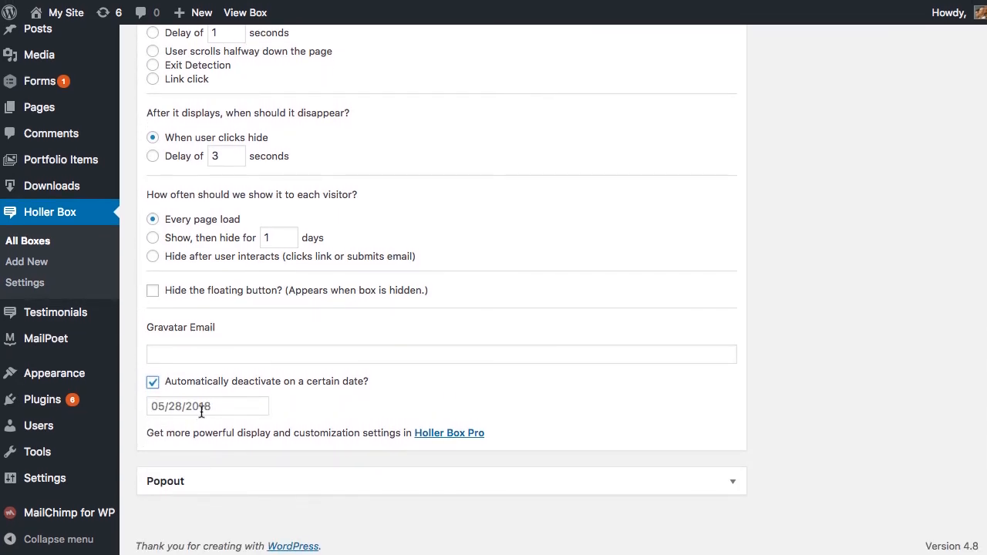
click(201, 407)
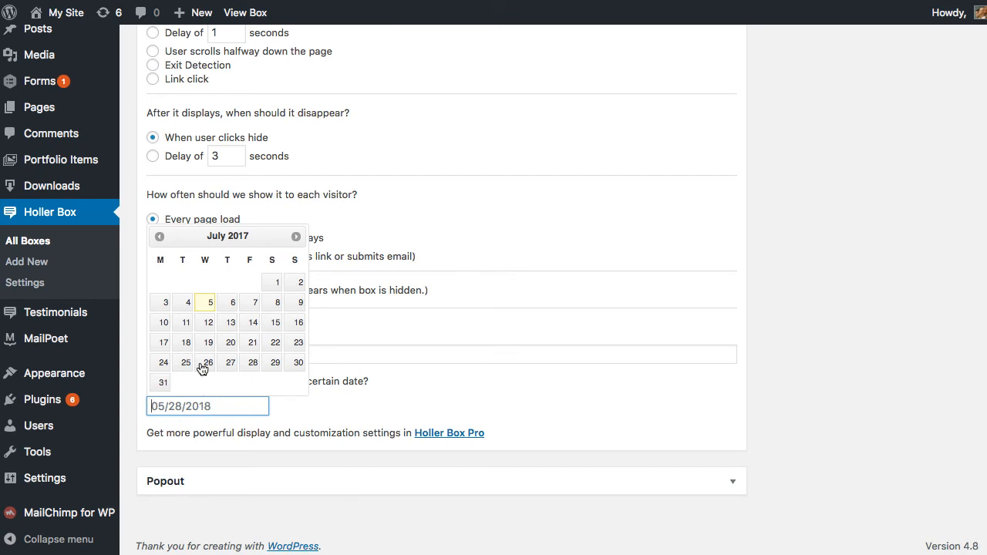
click(267, 303)
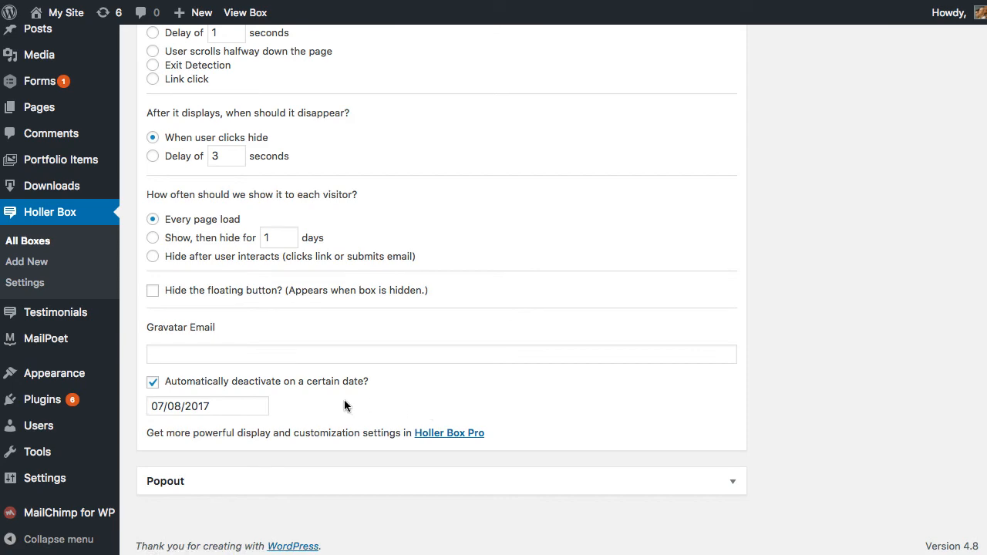
scroll(345, 401, up, 5)
scroll(348, 398, down, 5)
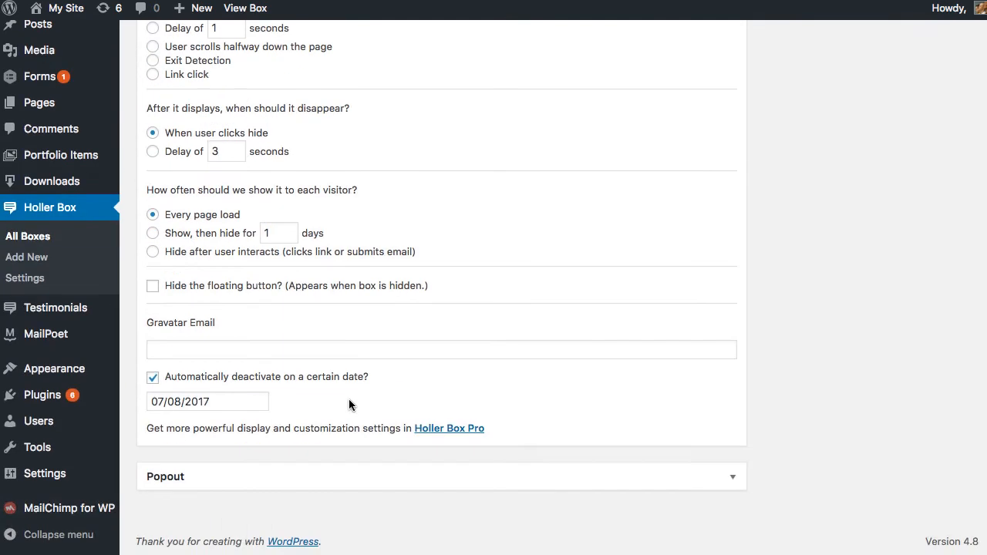
Expand the box's Popout settings and set the popout button text to "Show more".
click(246, 483)
scroll(245, 484, down, 5)
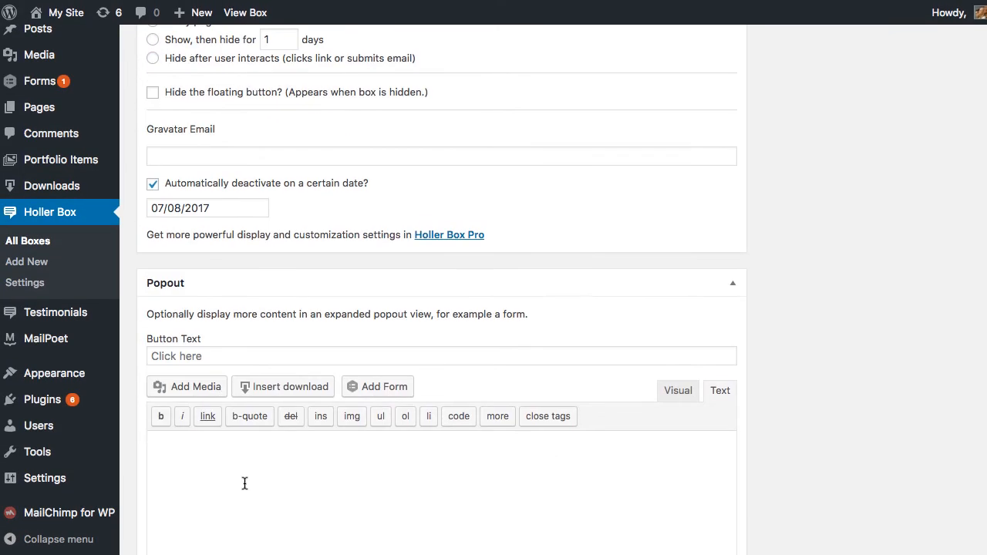
click(176, 309)
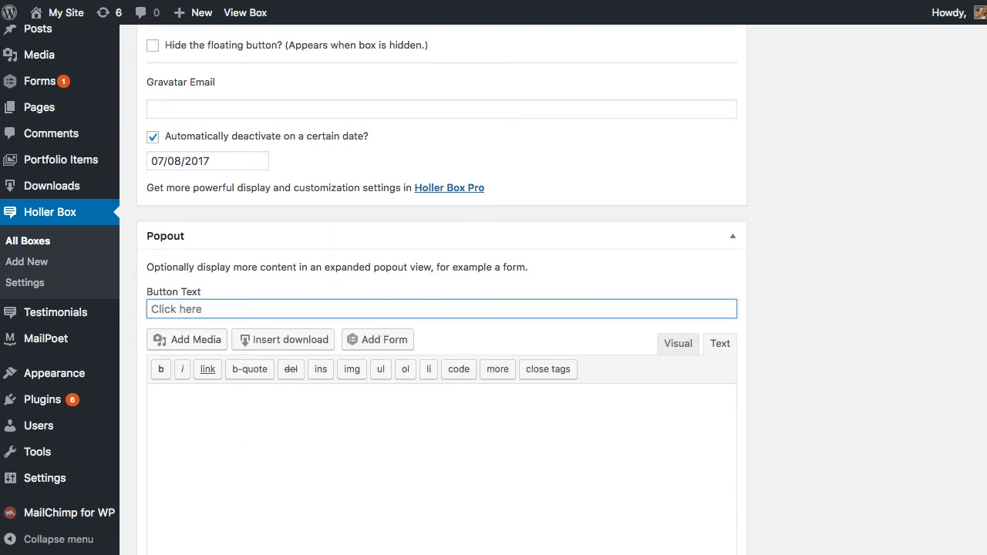
text(Show more)
key(Tab)
key(Tab)
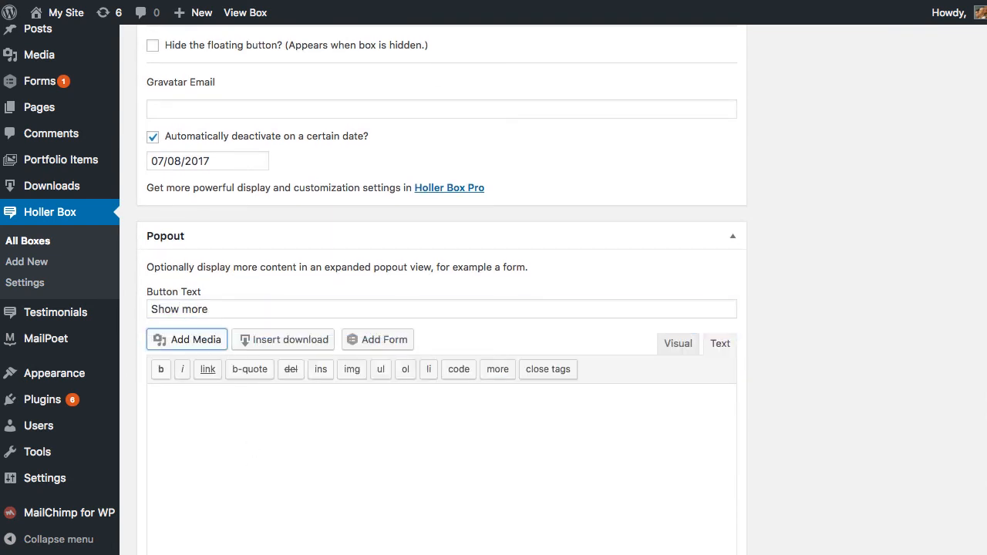
Insert the Poll Gravity Form into the popout content with its title and description displayed and AJAX enabled.
click(202, 440)
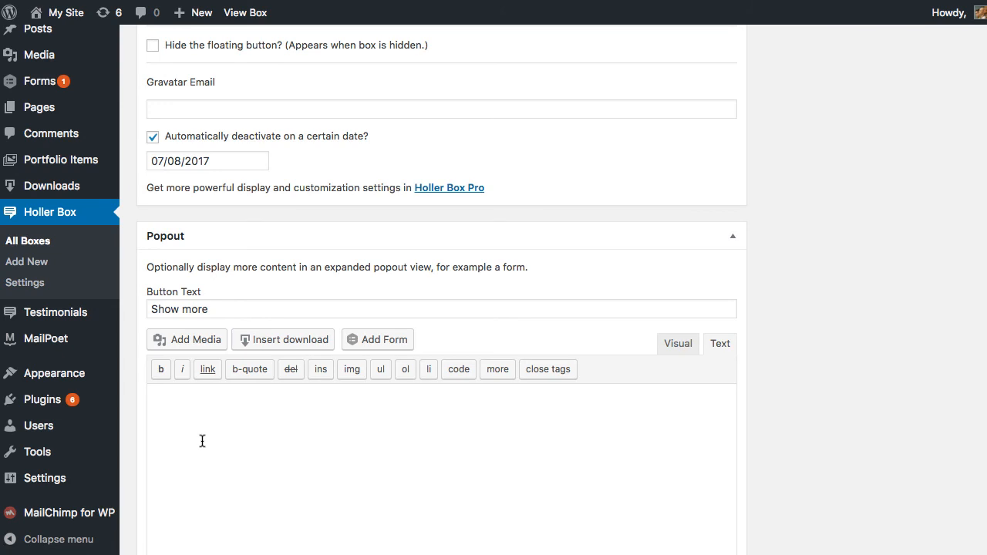
click(389, 341)
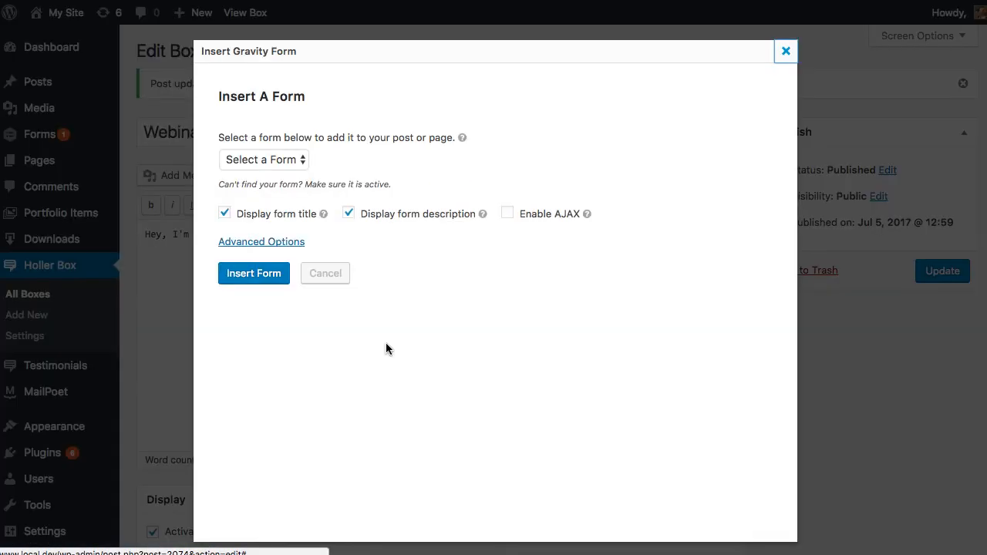
click(276, 158)
click(267, 149)
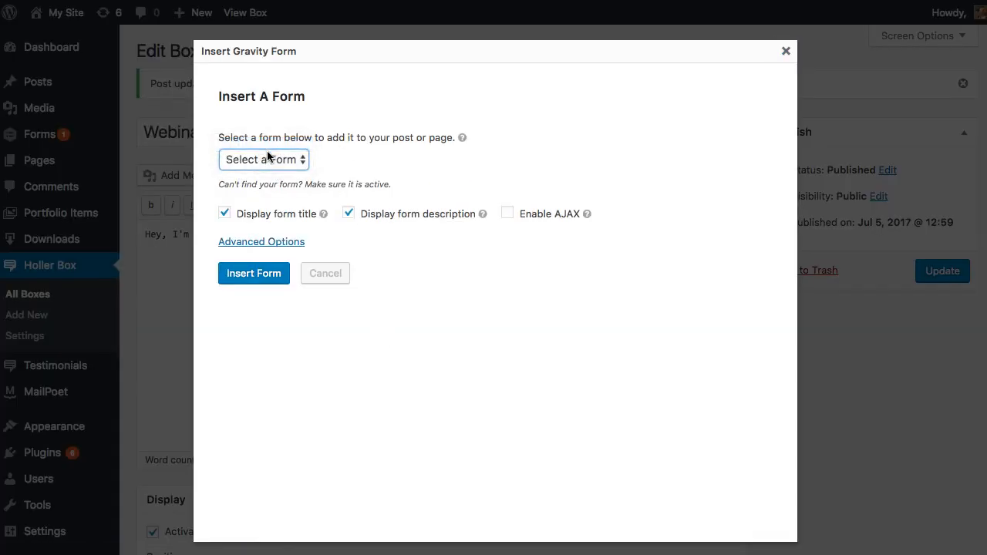
click(509, 214)
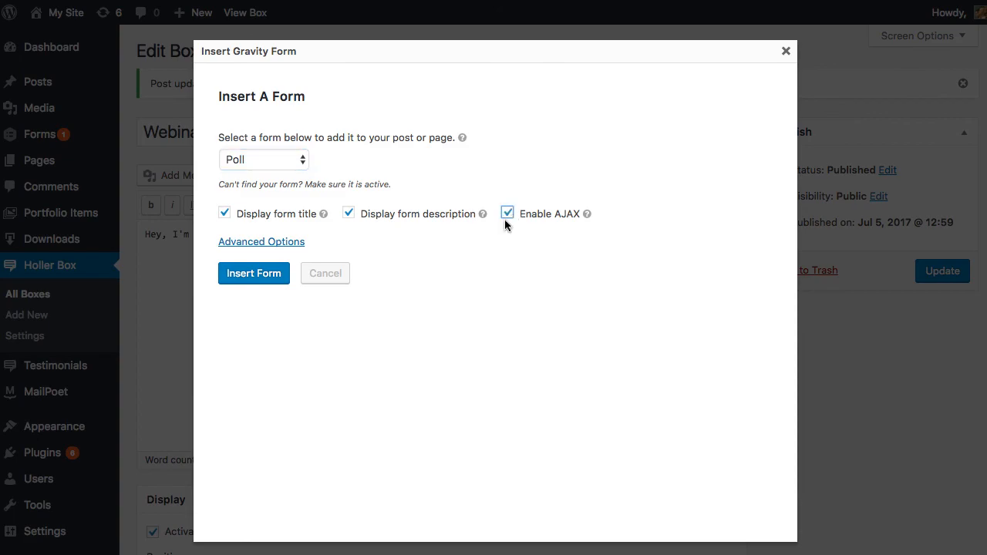
click(254, 273)
Change the box's display position to Bottom right.
scroll(256, 356, up, 5)
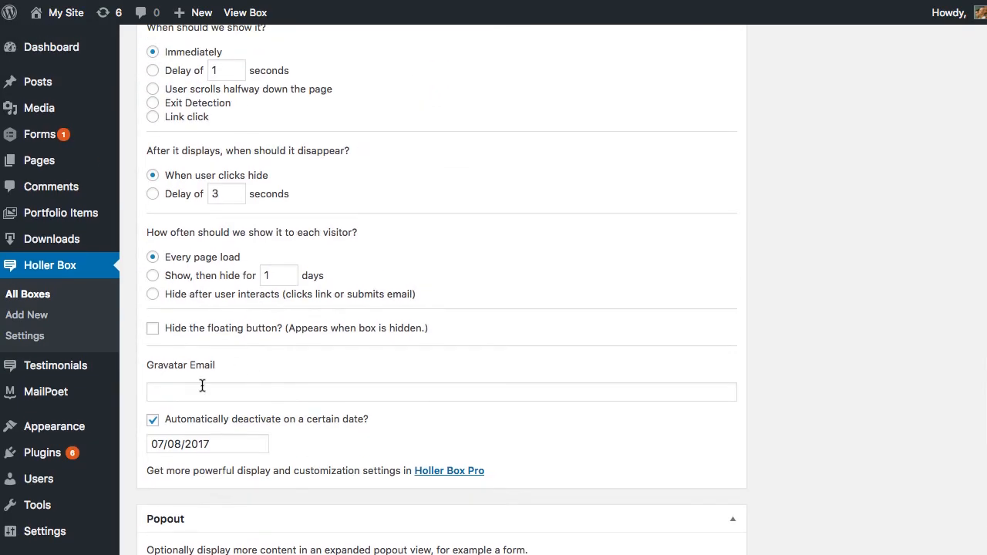
scroll(180, 398, up, 8)
scroll(181, 398, up, 3)
scroll(180, 398, down, 4)
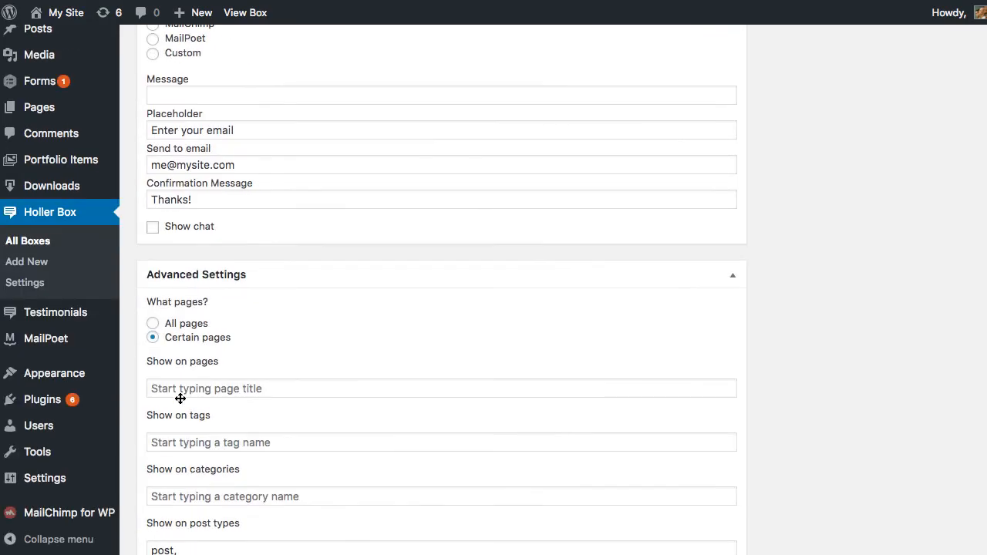
scroll(179, 397, up, 6)
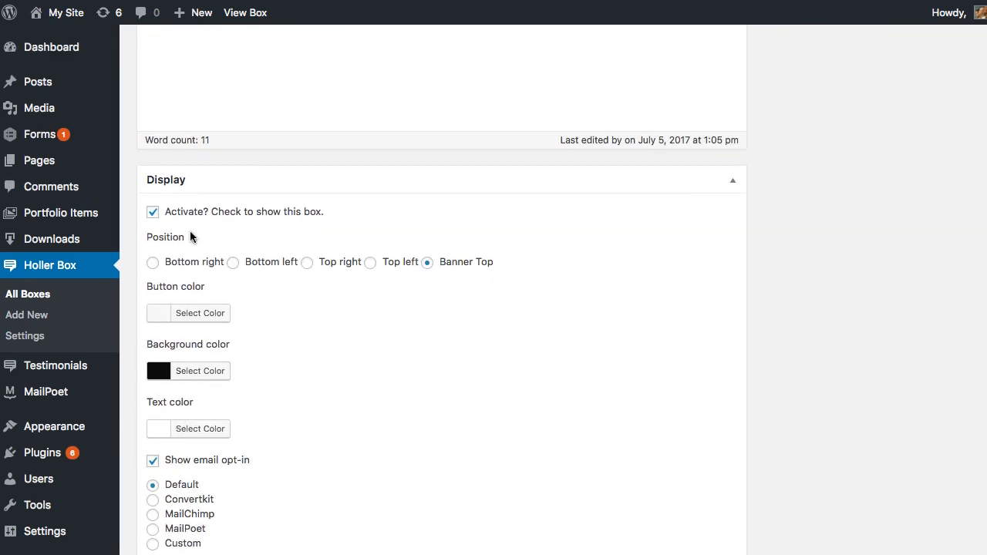
scroll(497, 317, up, 3)
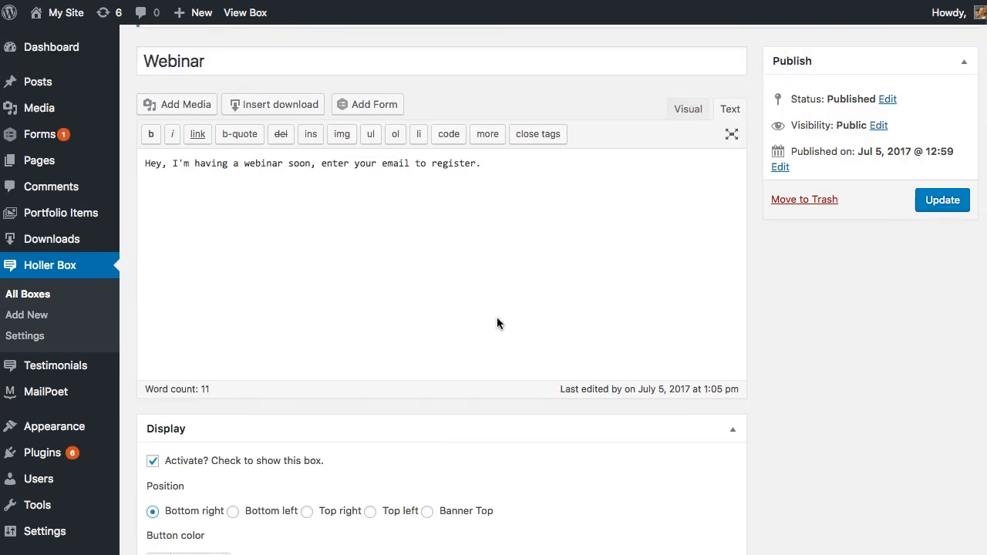
Set the box's background color to white and its text color to dark gray.
scroll(301, 364, down, 2)
scroll(305, 364, down, 2)
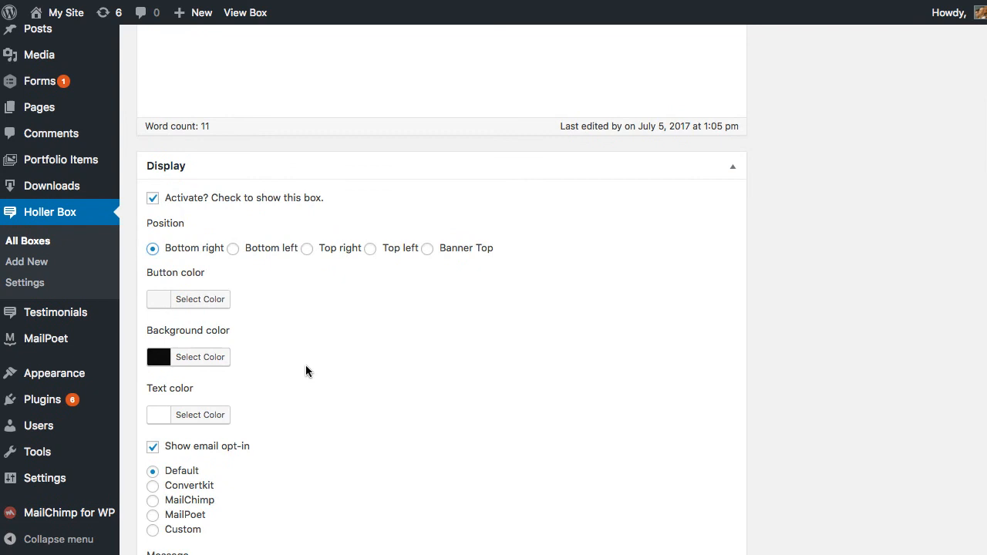
click(191, 357)
click(310, 319)
click(216, 419)
click(323, 413)
click(390, 375)
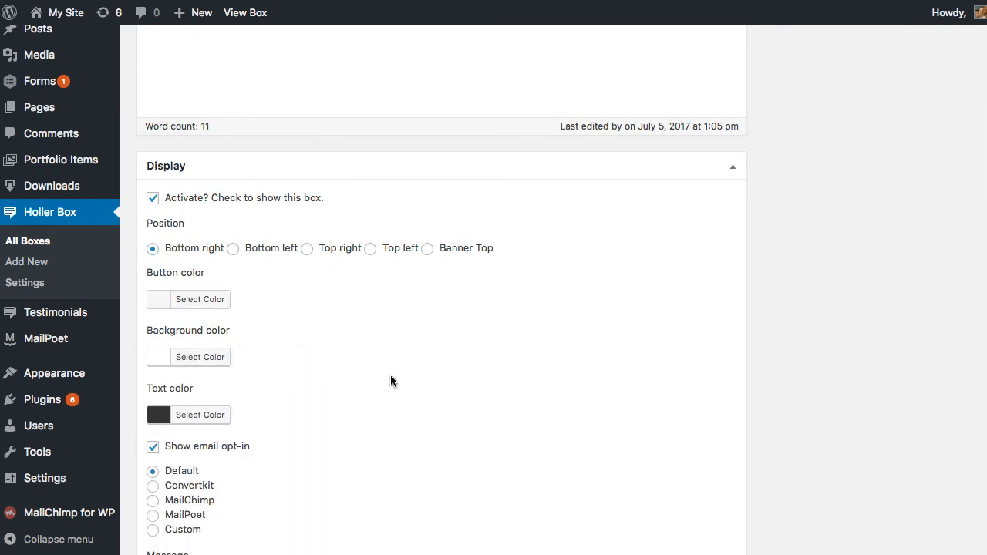
Update the published Webinar box to save its changes.
scroll(391, 378, down, 1)
scroll(521, 386, up, 6)
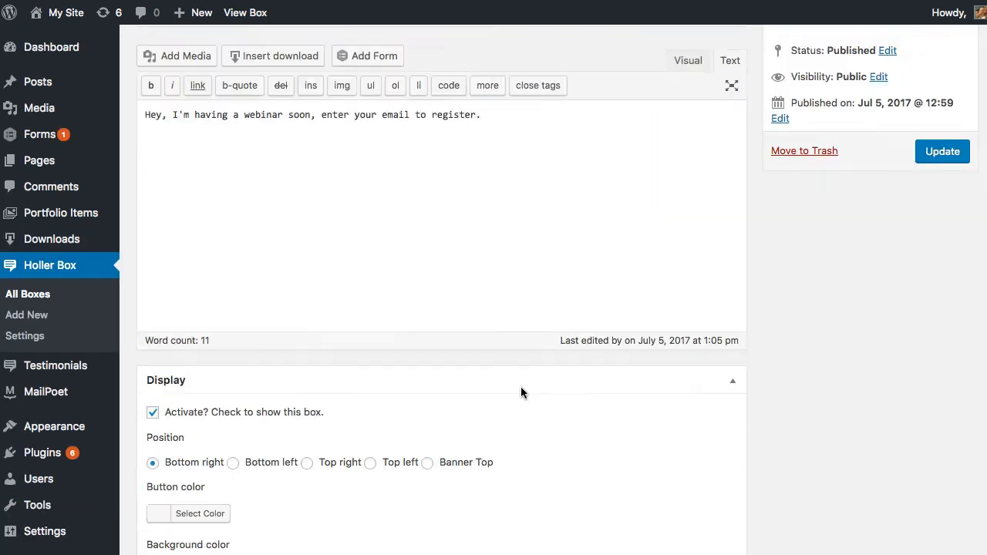
click(939, 278)
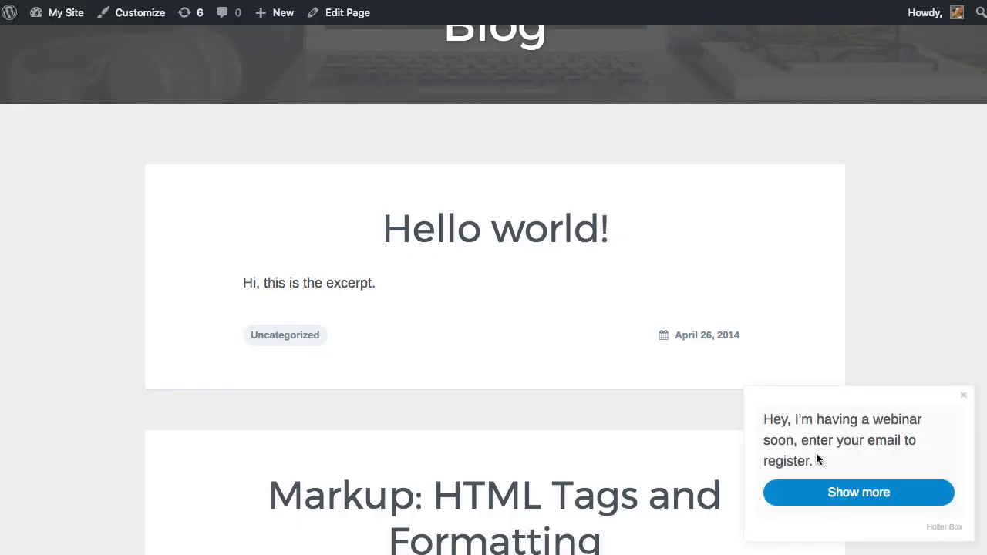
Test the popout on the Blog page by expanding the box, choosing "Television ad" in the poll and submitting it.
click(830, 492)
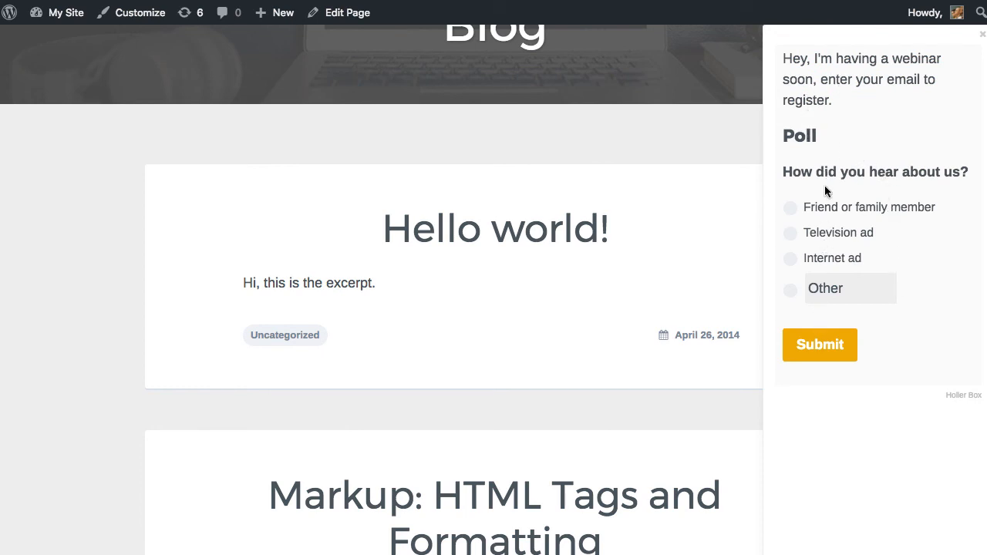
click(791, 235)
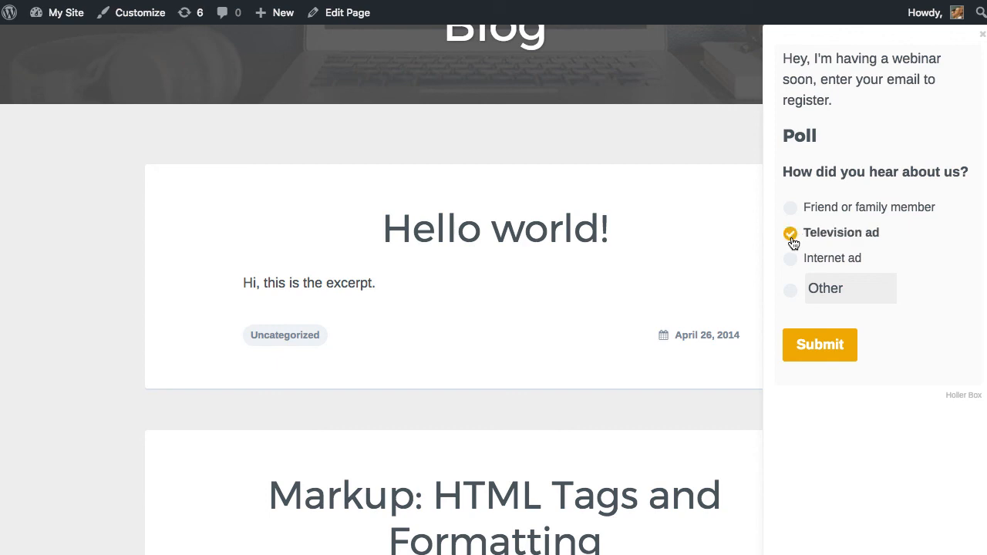
click(830, 340)
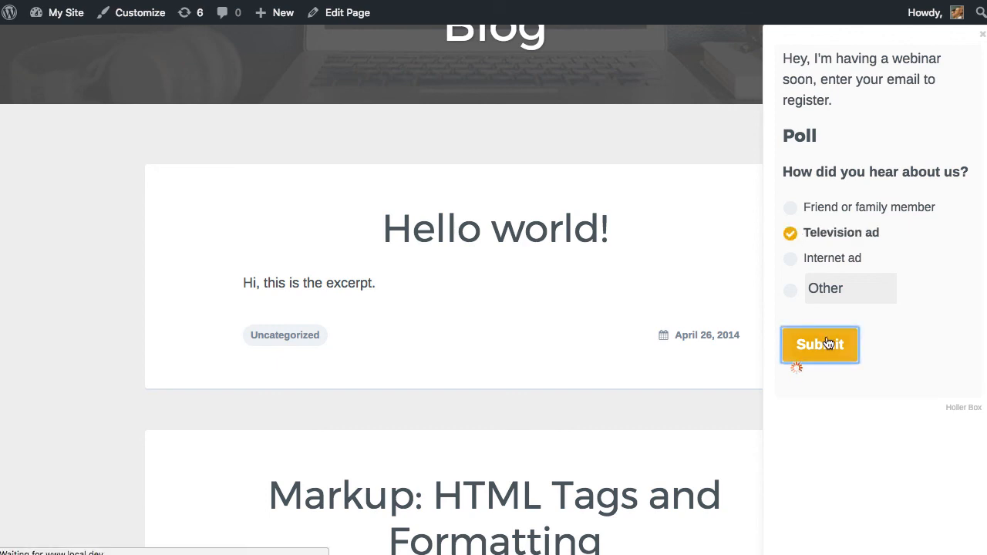